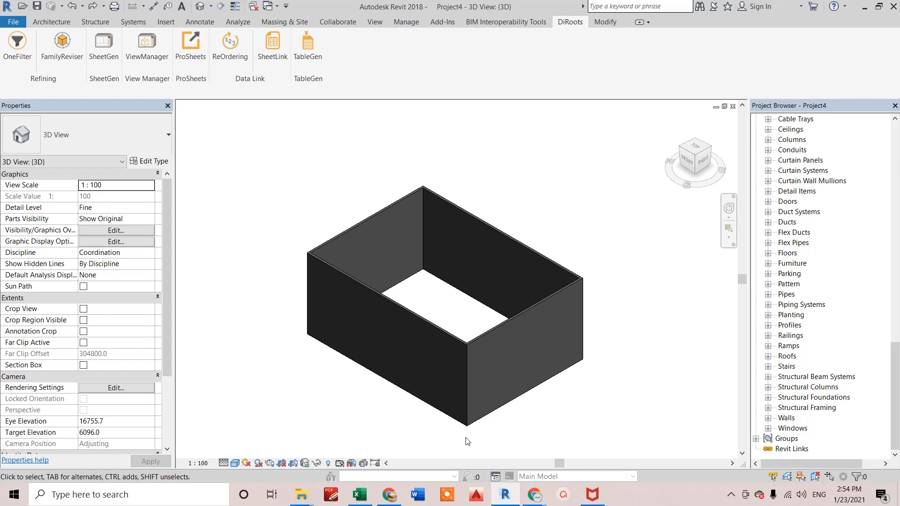
Switch to the Ducts workbook in Excel and centre the Width and Height values in D3:E13 horizontally and vertically
click(359, 495)
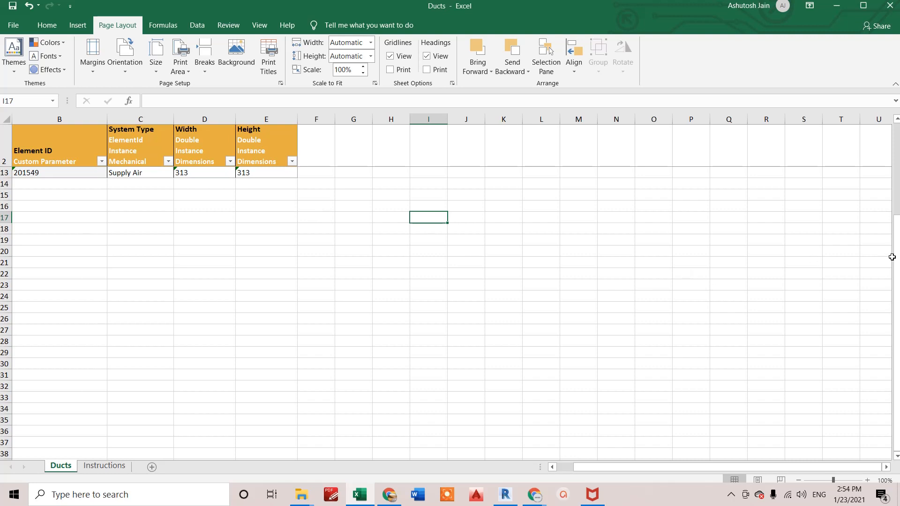
drag(892, 256, 892, 250)
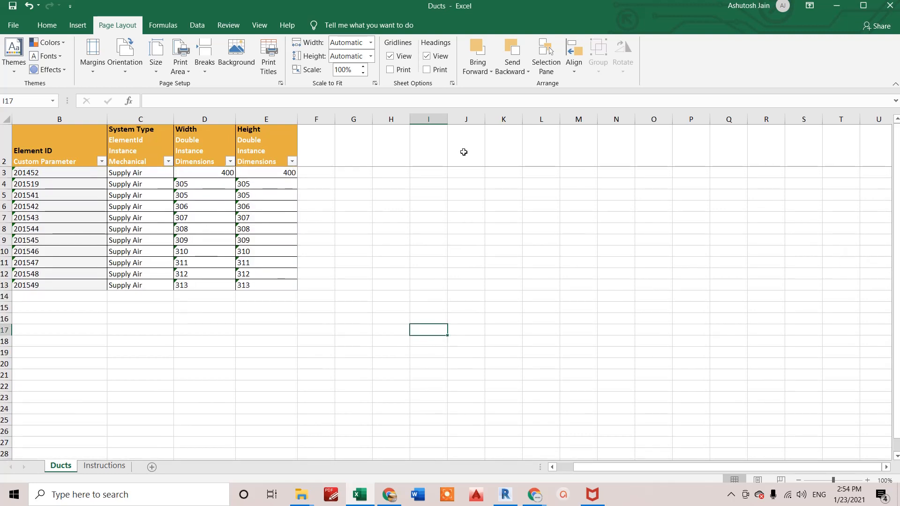
click(198, 169)
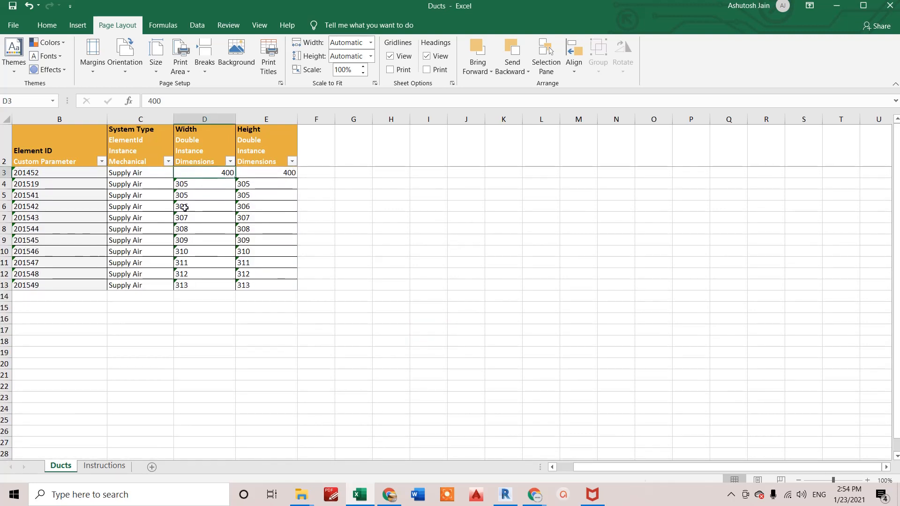
drag(194, 172, 261, 283)
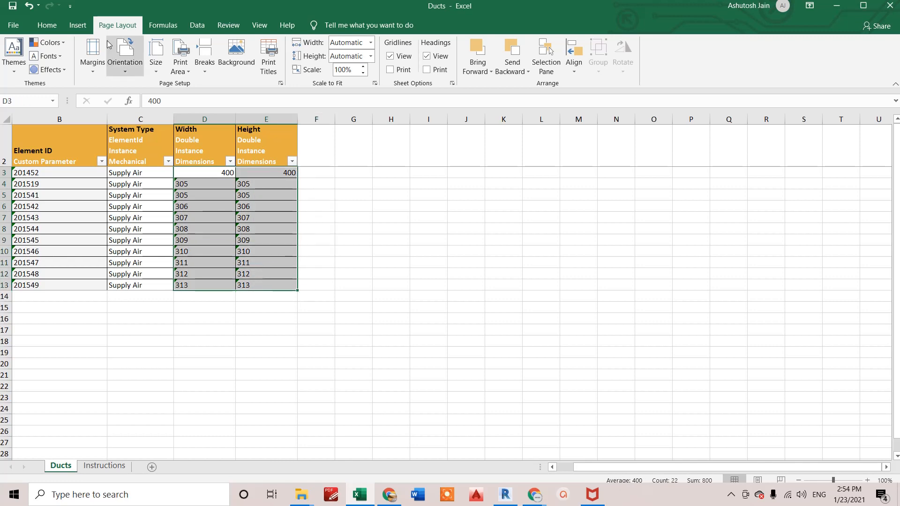
click(41, 26)
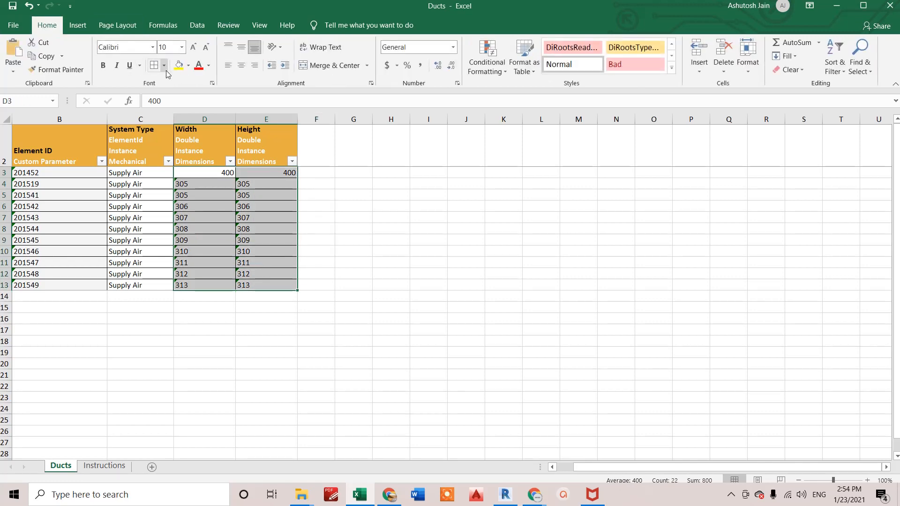
click(244, 49)
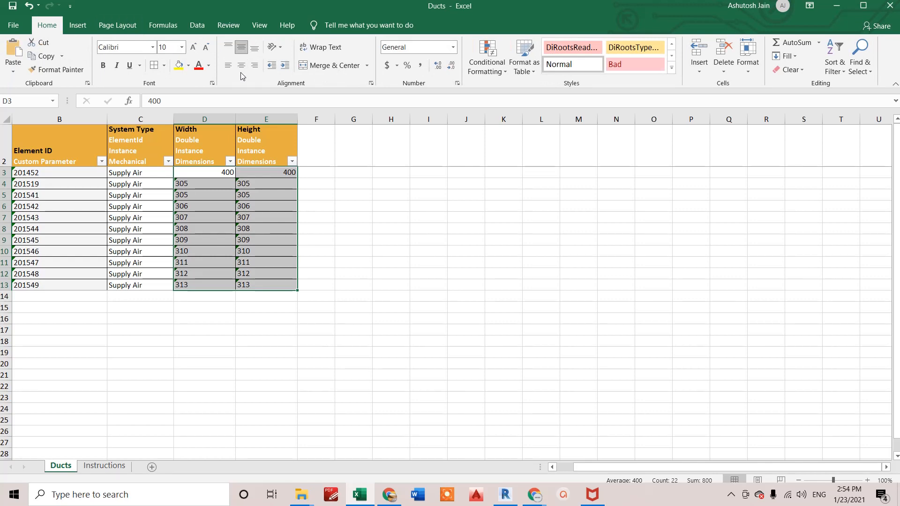
click(240, 66)
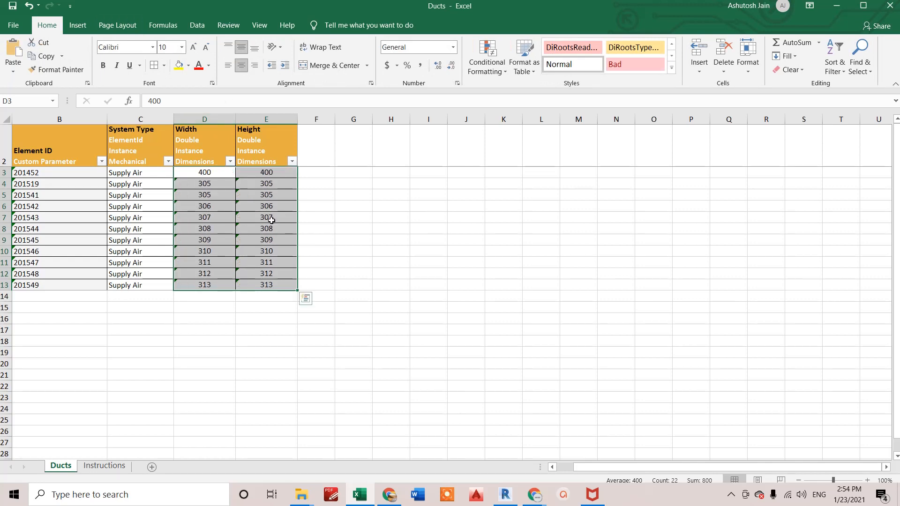
click(341, 237)
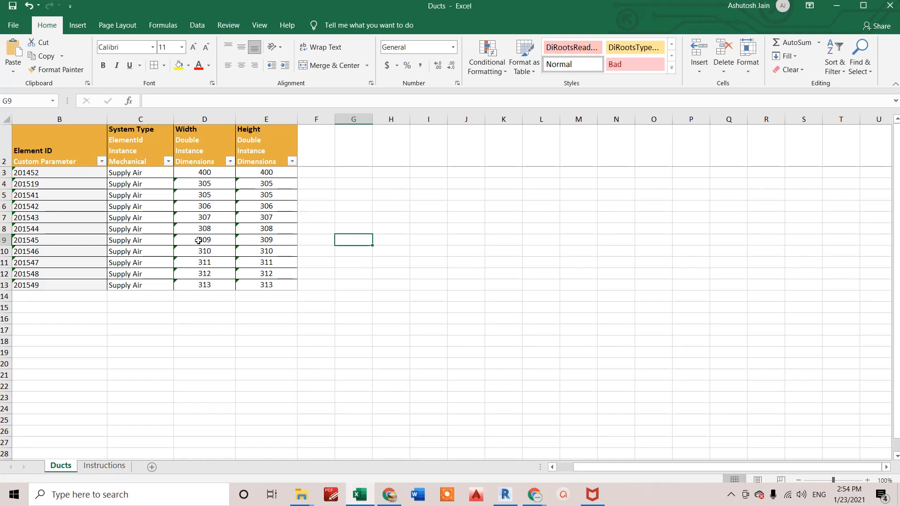
Set the whole duct table, from the Element ID header to the last Height value, as the print area
drag(68, 138, 266, 284)
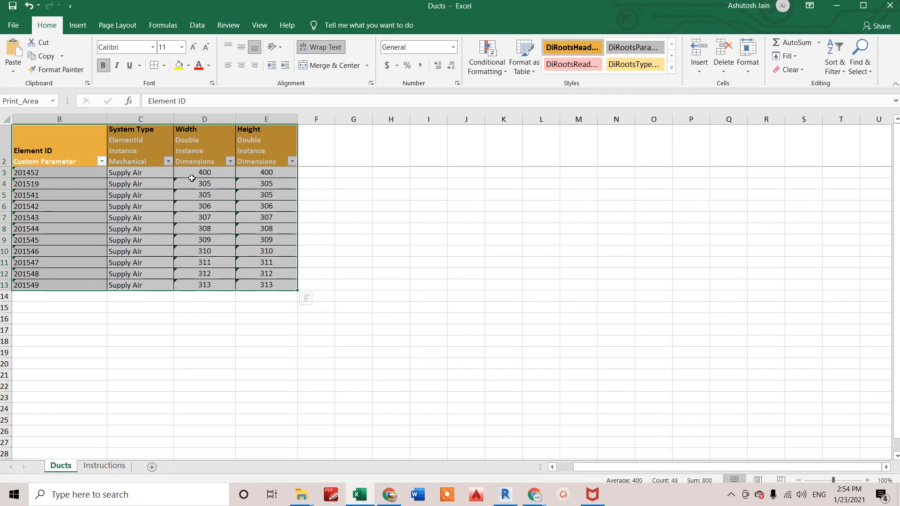
click(121, 30)
click(177, 68)
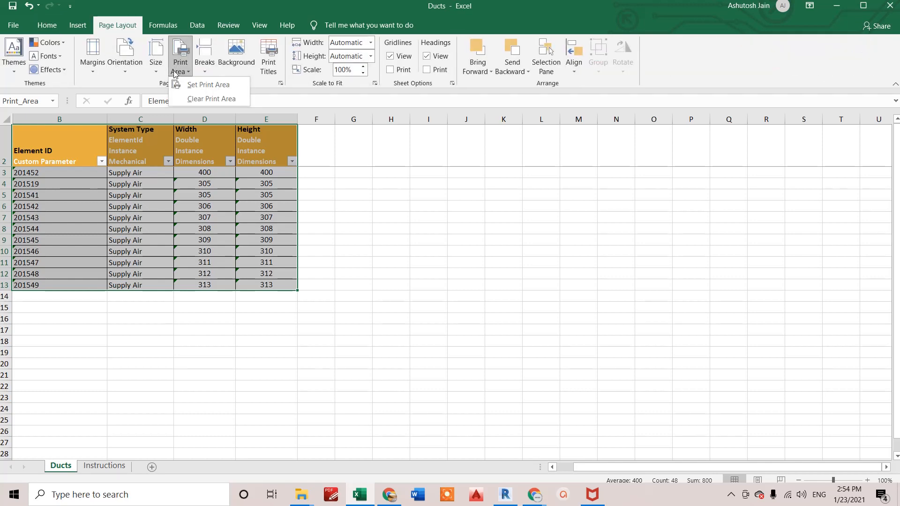
click(209, 85)
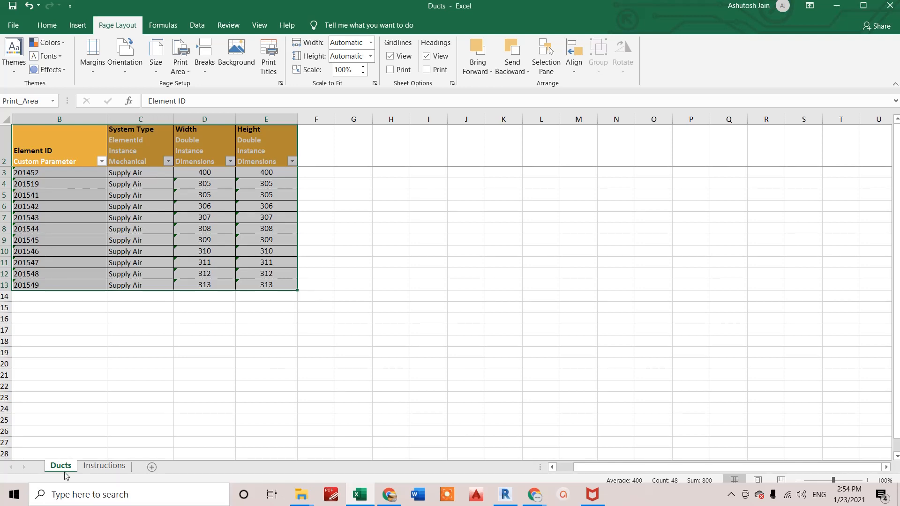
click(425, 356)
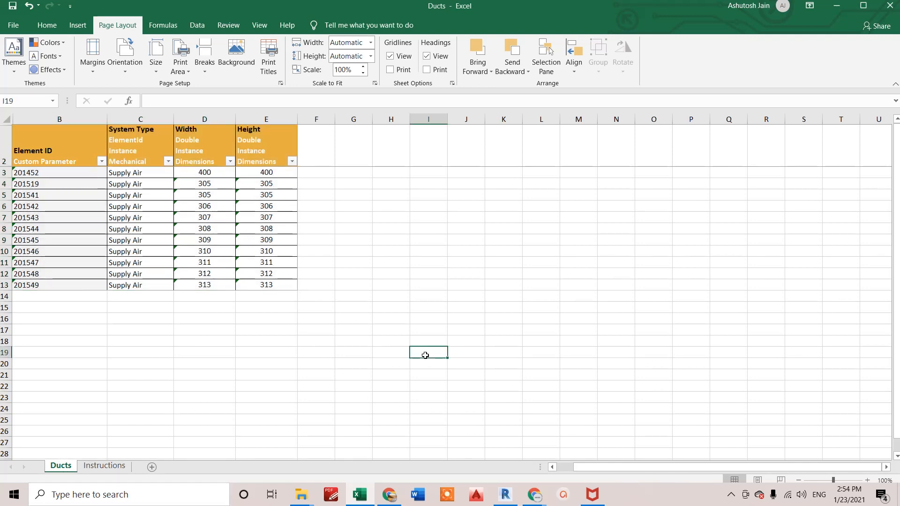
Switch back to Revit and add one TableGen table from Ducts.xlsx, using worksheet Ducts, region Print_Area and view type Drafting View
click(841, 5)
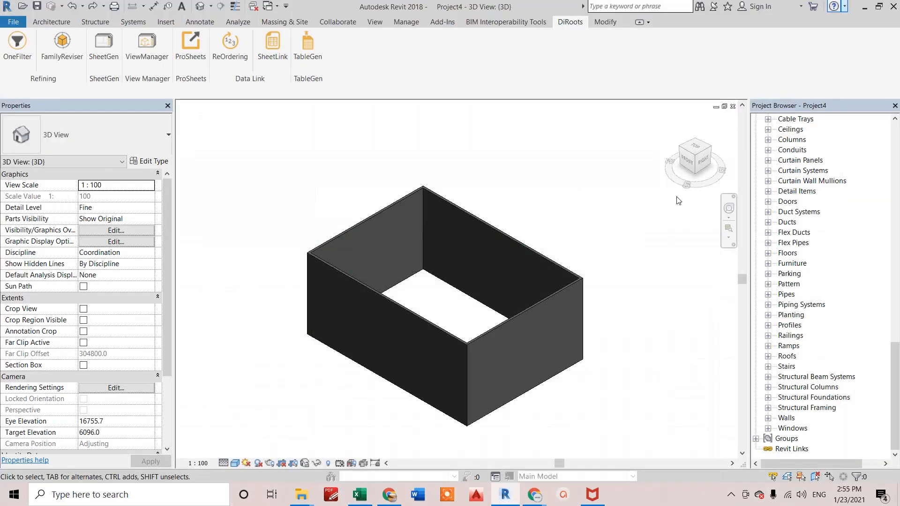
click(307, 44)
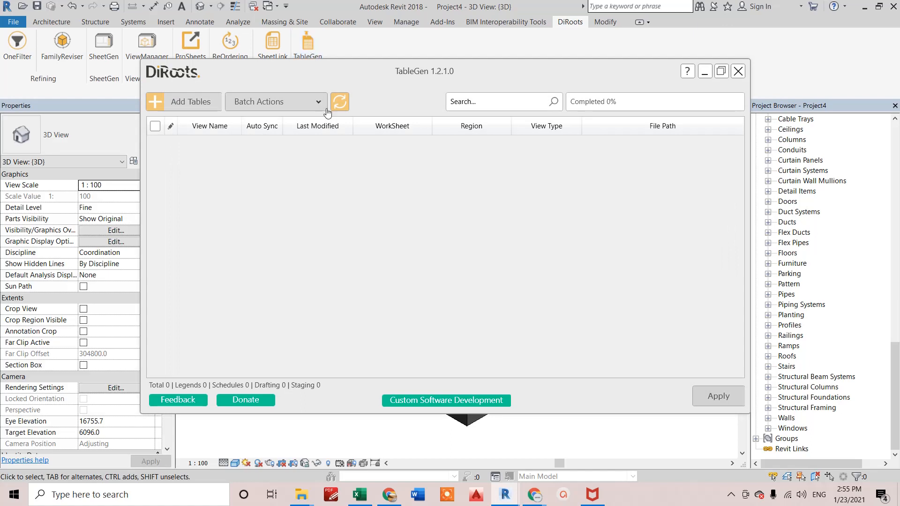
click(178, 109)
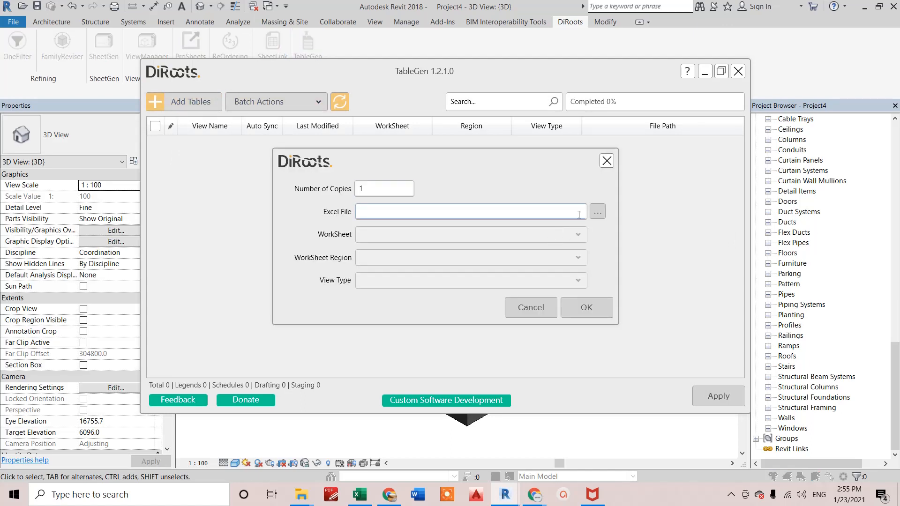
click(597, 212)
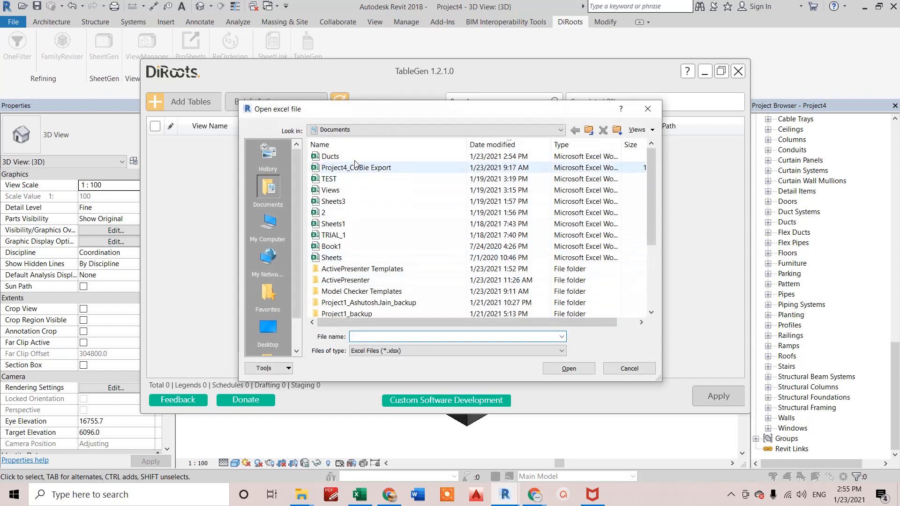
click(354, 157)
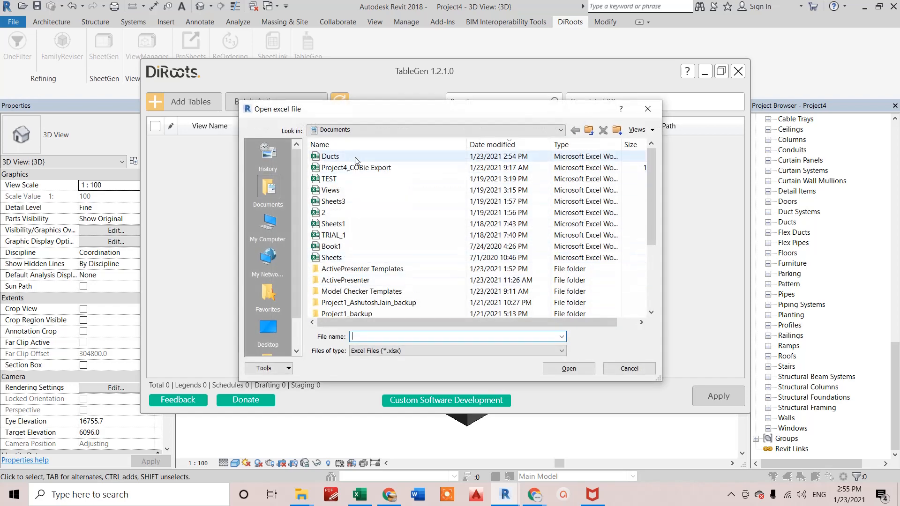
click(568, 368)
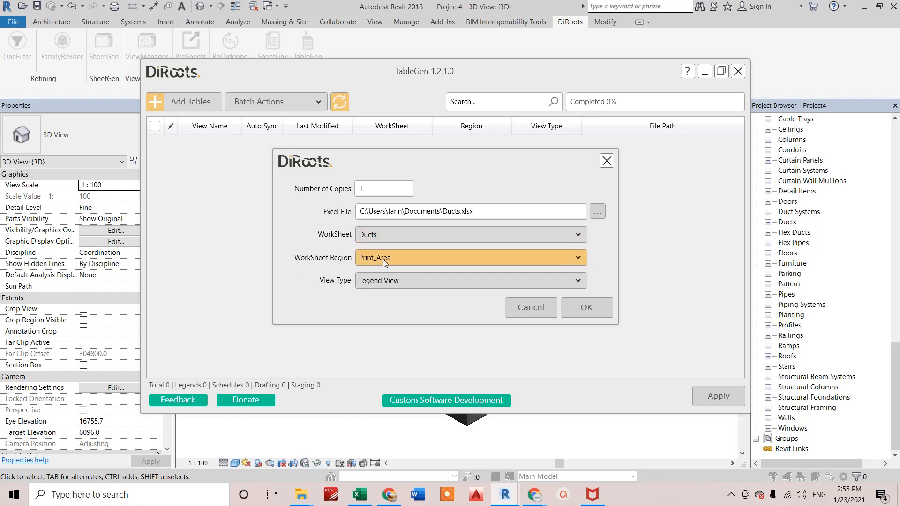
click(392, 280)
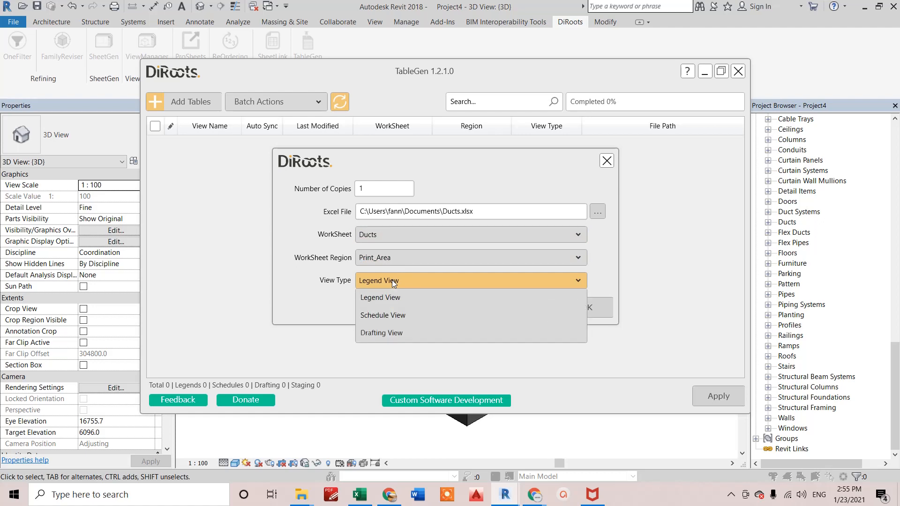
click(383, 333)
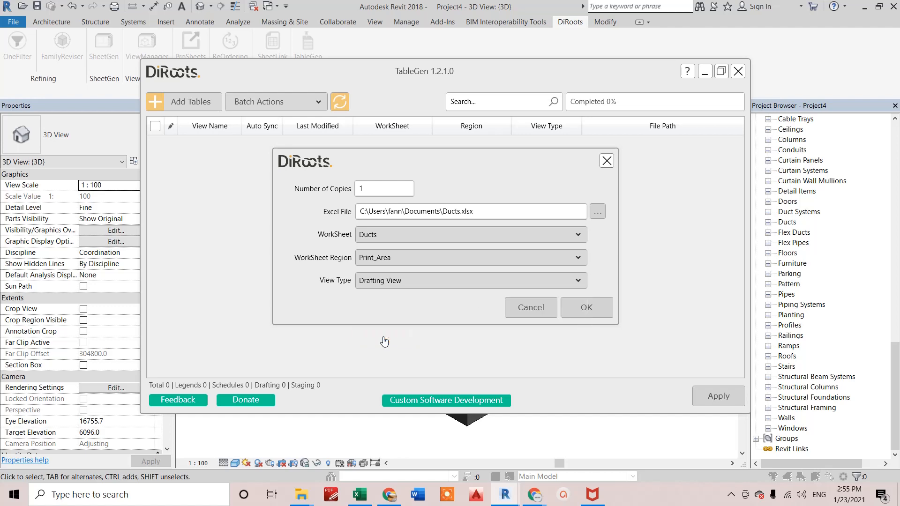
click(583, 308)
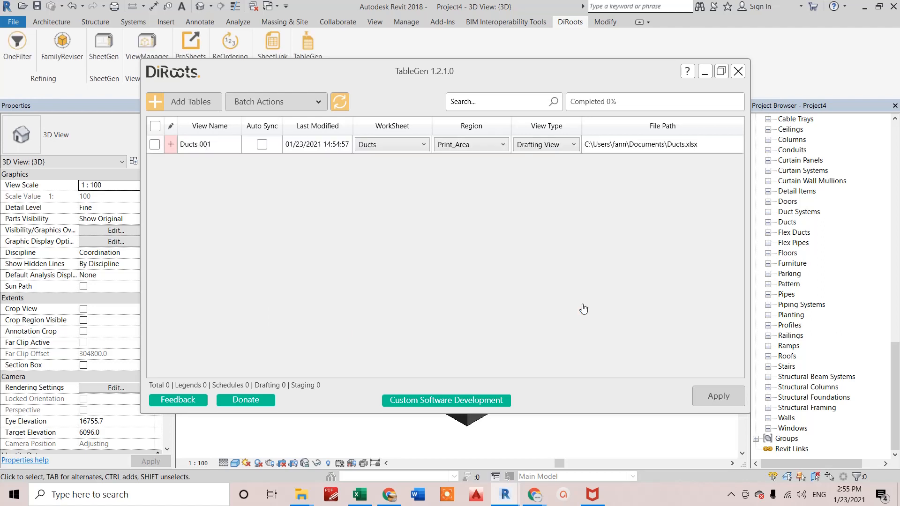
Rename the new table's view as Ducts 01
double_click(209, 145)
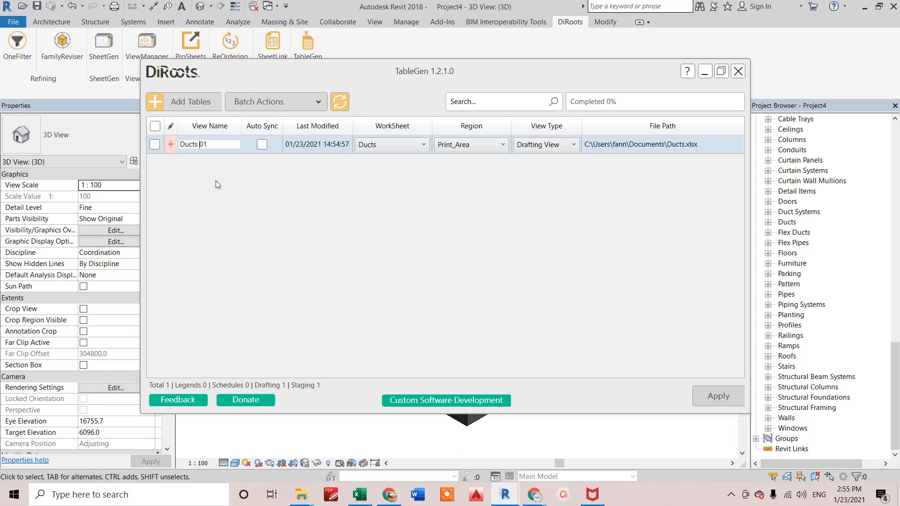
click(279, 144)
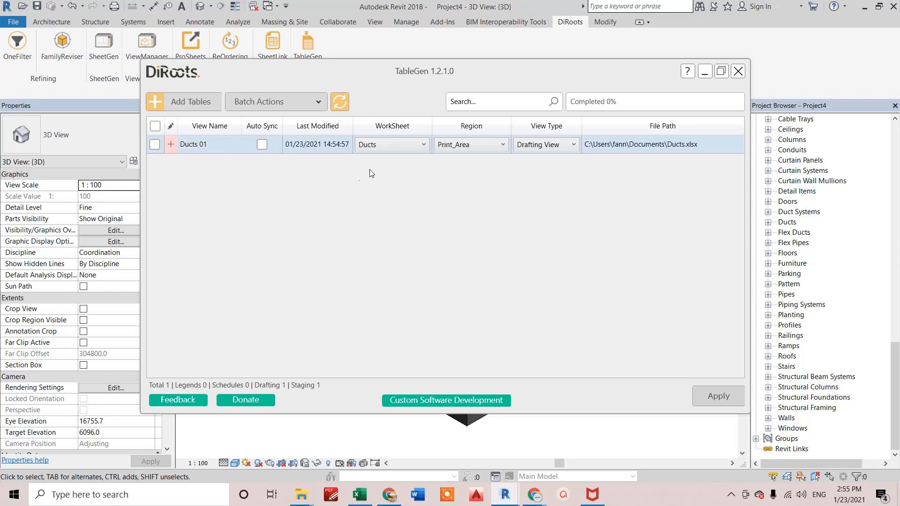
click(535, 147)
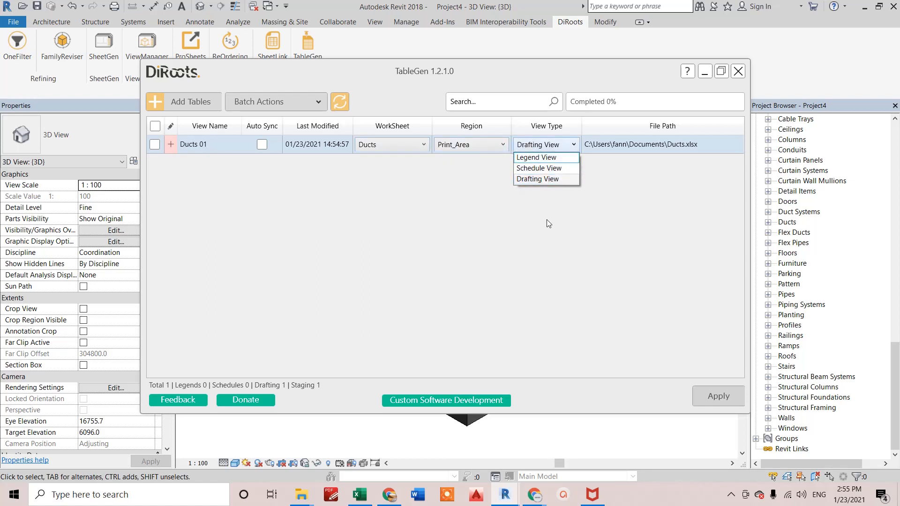
click(494, 145)
click(407, 145)
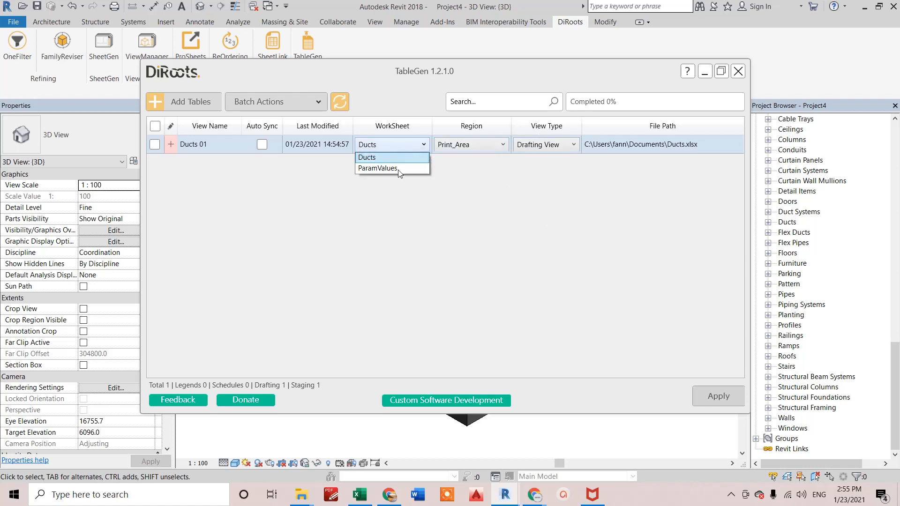
click(407, 146)
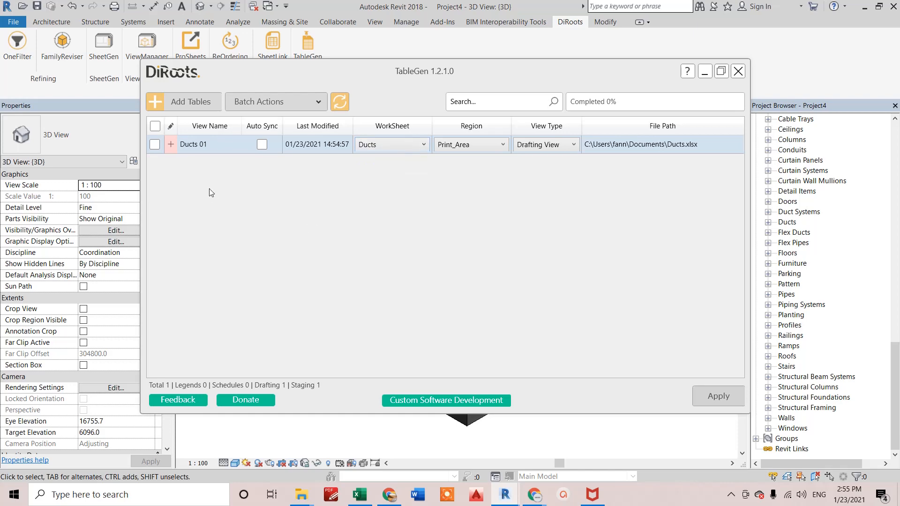
Generate the Ducts 01 drafting view from the table and open it, moving the TableGen window out of the way
click(718, 399)
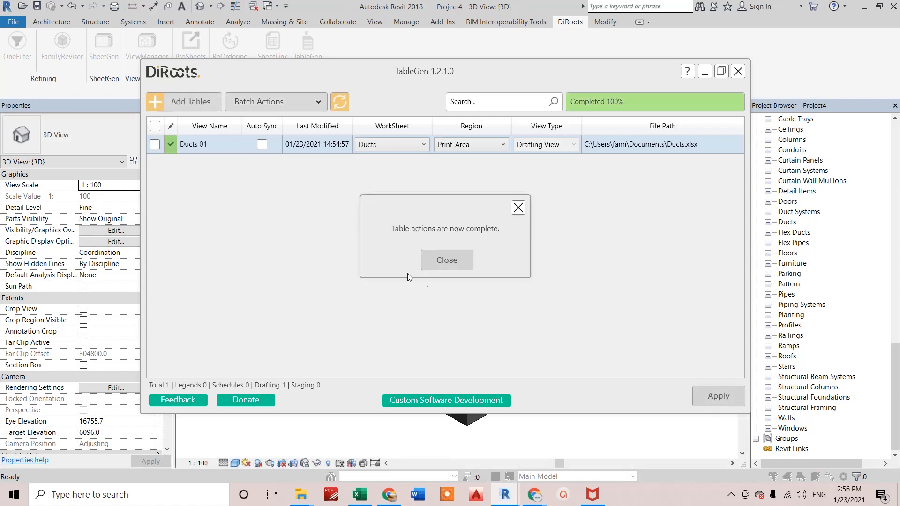
click(447, 260)
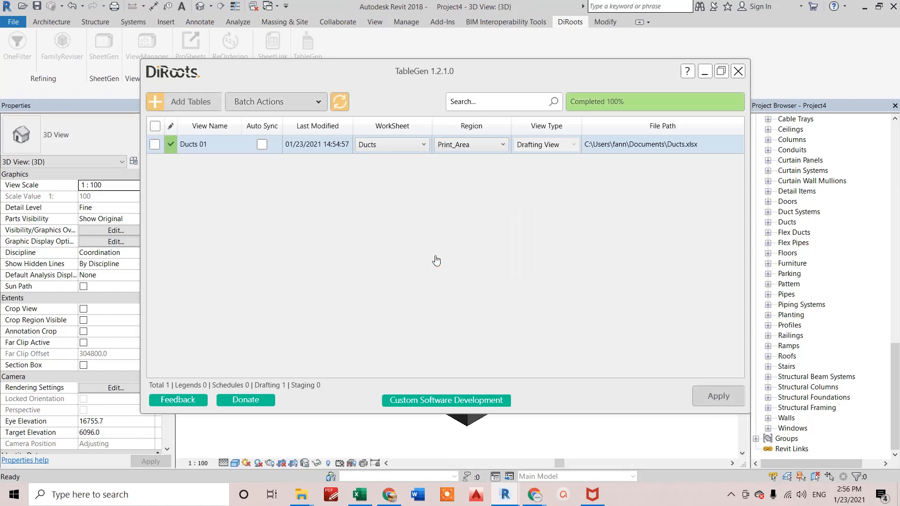
right_click(197, 148)
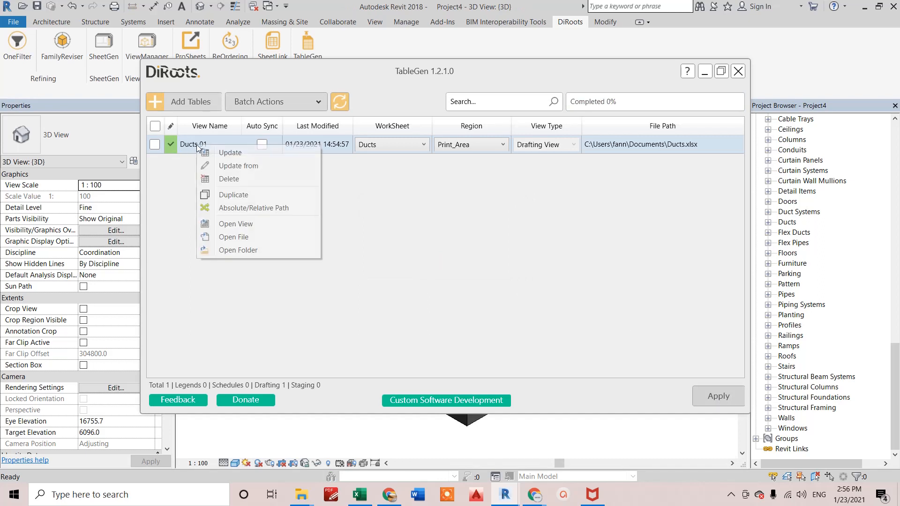
click(233, 225)
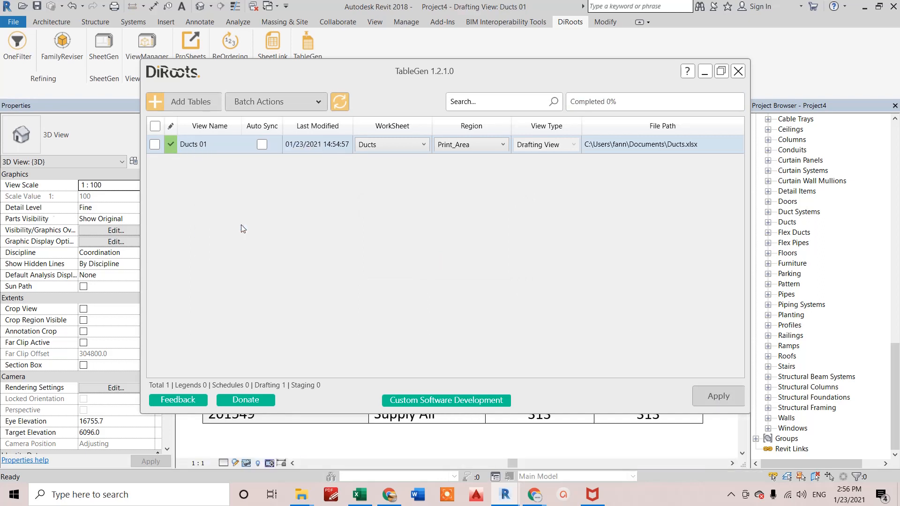
click(704, 76)
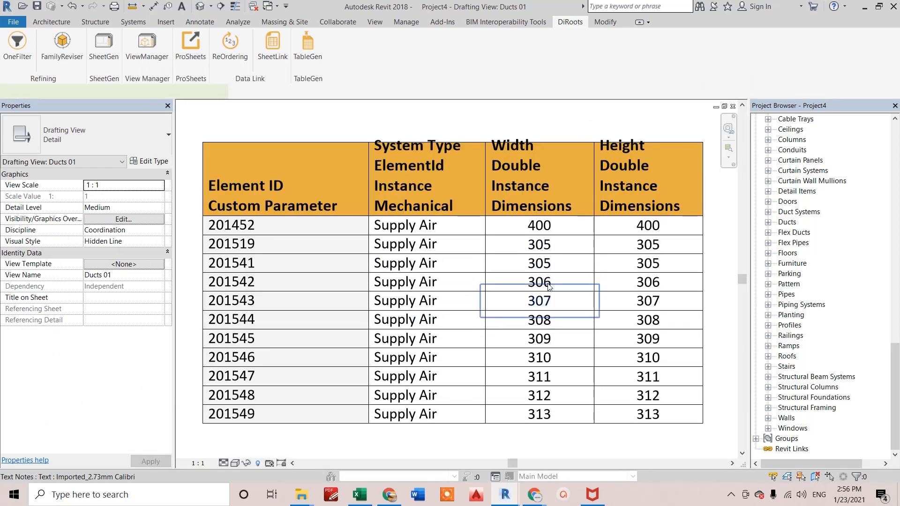
Set the Width text of duct 201543 in the drafting view to 320
double_click(562, 300)
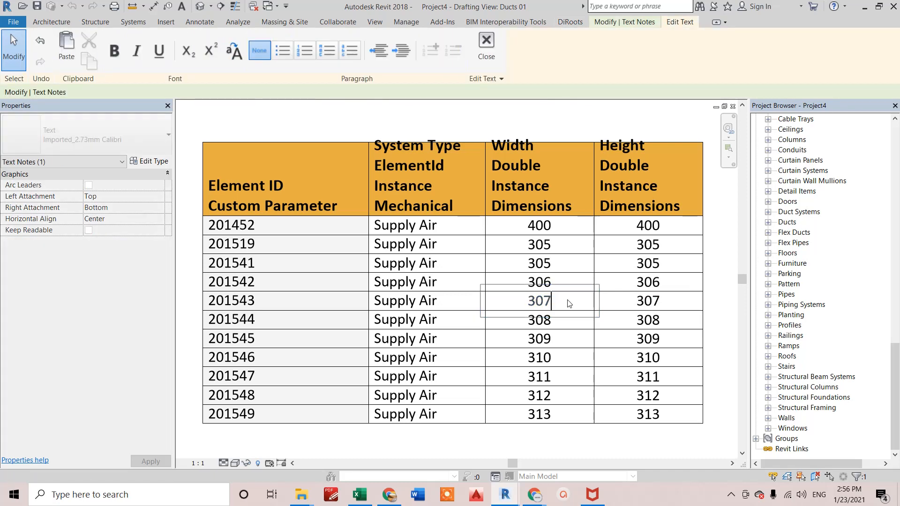
key(BackSpace)
key(BackSpace)
text(20)
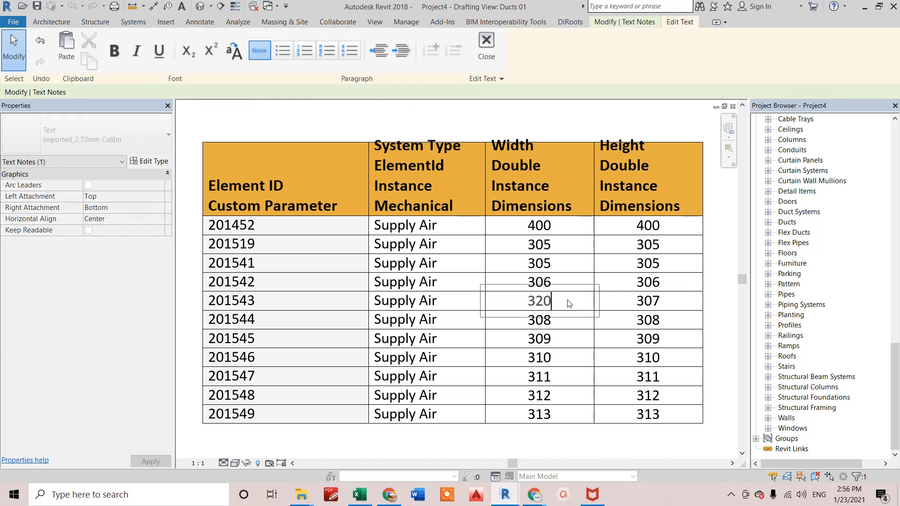
click(631, 259)
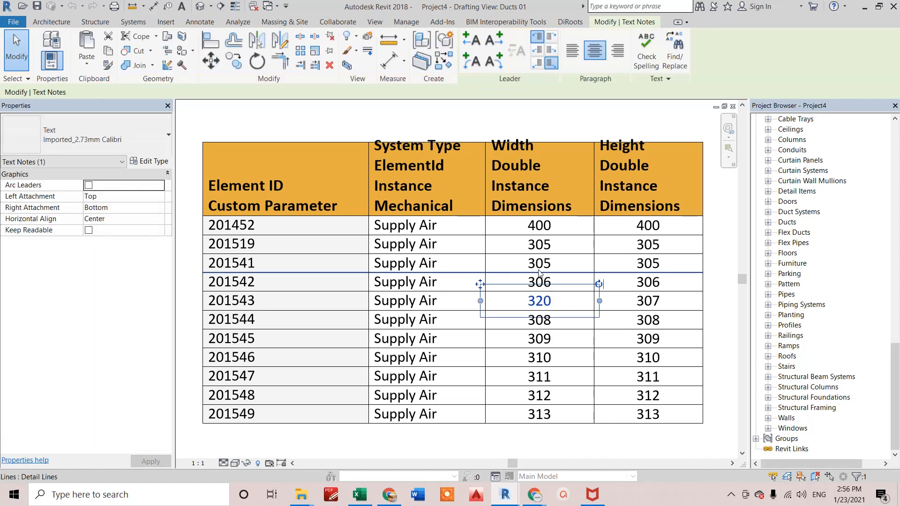
Move the table's top border line upward to about 30 mm above the bottom line of the header row
click(339, 141)
drag(339, 140, 341, 110)
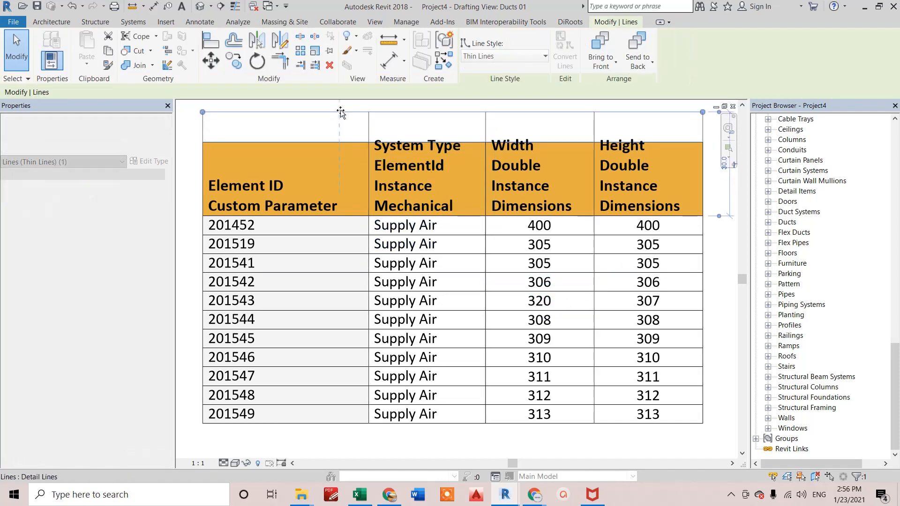
Delete all TableGenSolid filled regions visible in the Ducts 01 drafting view
click(310, 140)
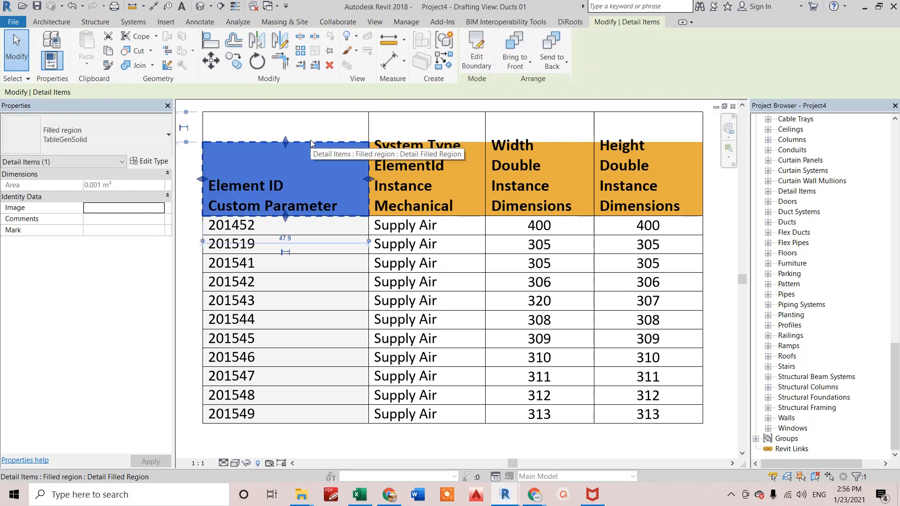
right_click(310, 140)
mouse_move(361, 249)
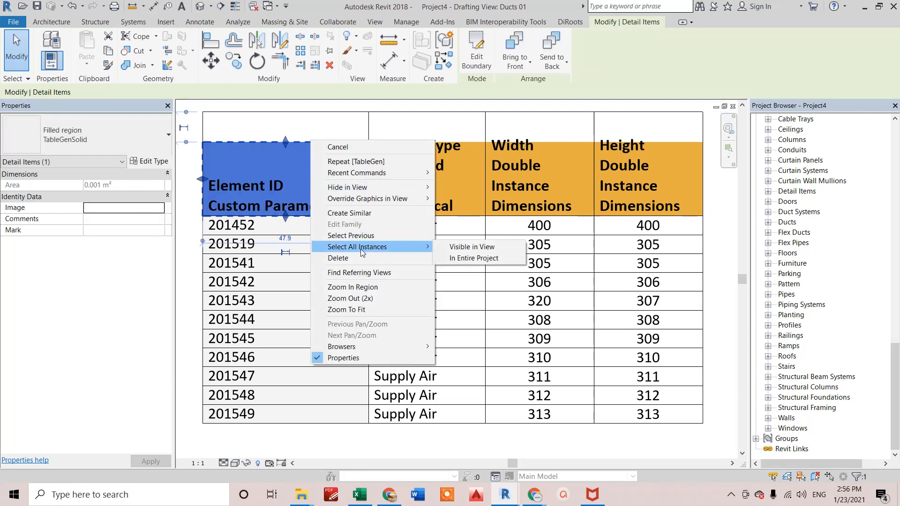
click(495, 252)
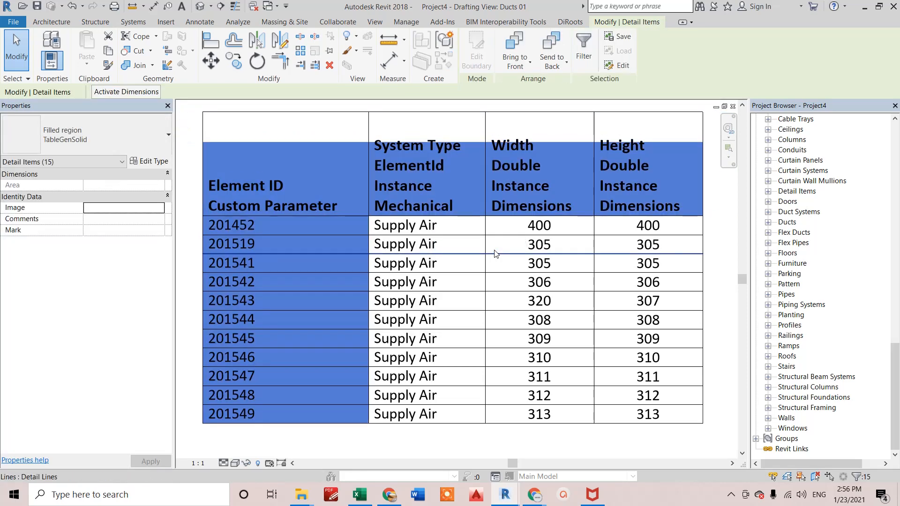
key(Delete)
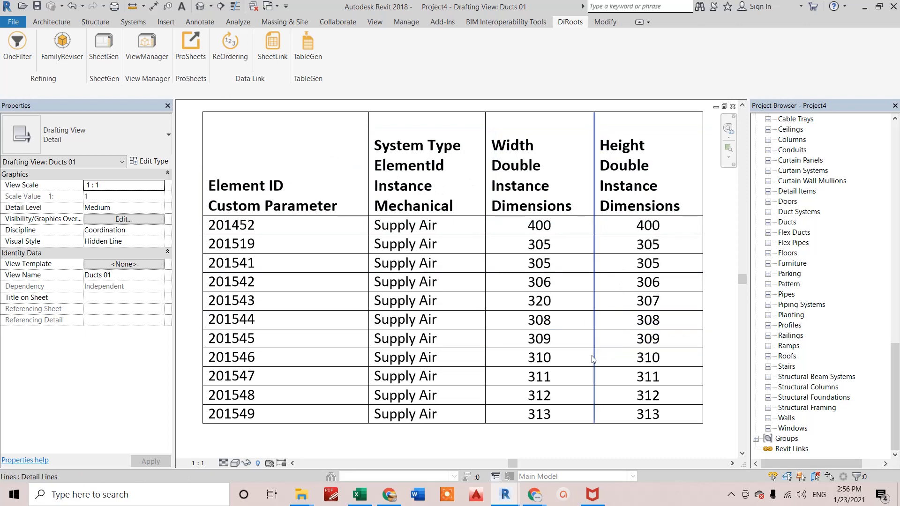
Switch to the Ducts workbook in Excel, set the Width of duct 201519 to 400, save it and return to Revit
click(360, 495)
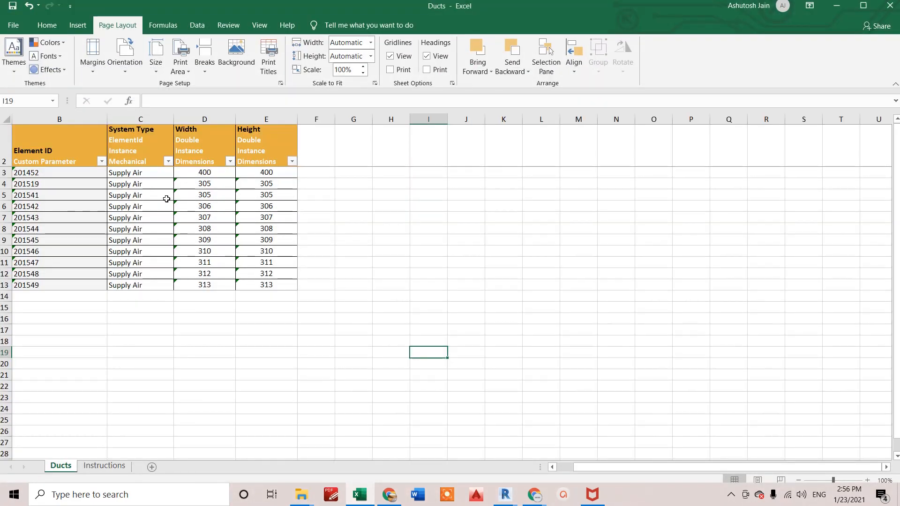
click(215, 184)
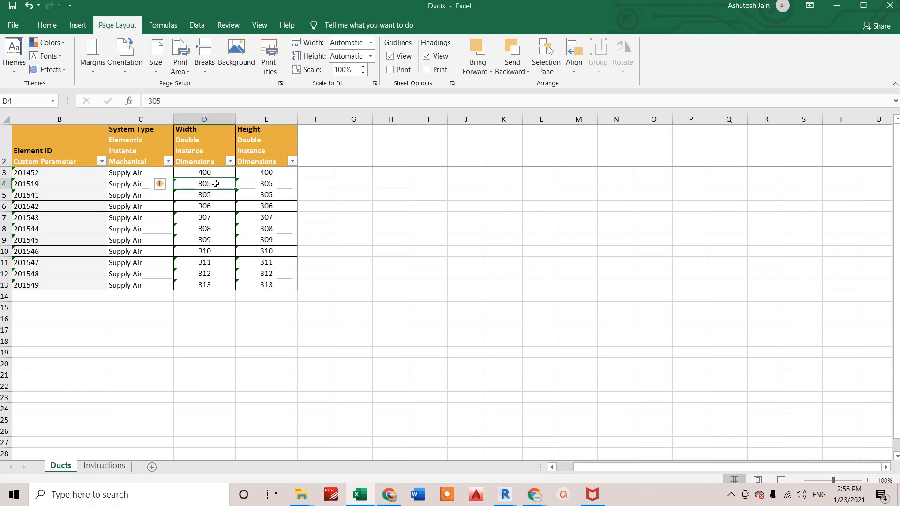
text(400)
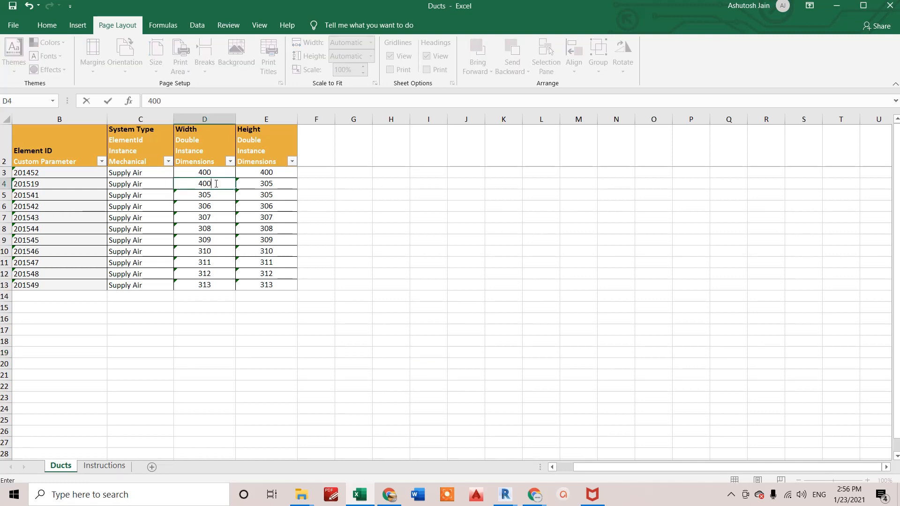
click(339, 227)
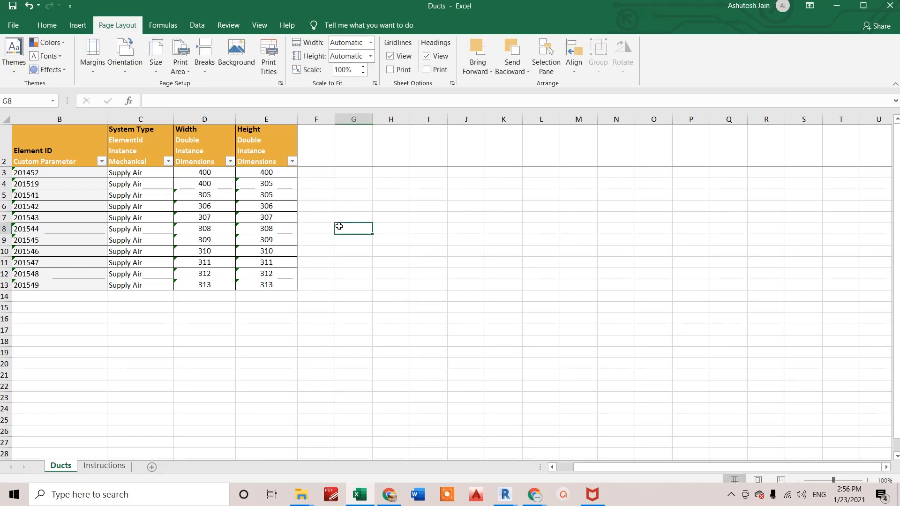
click(838, 8)
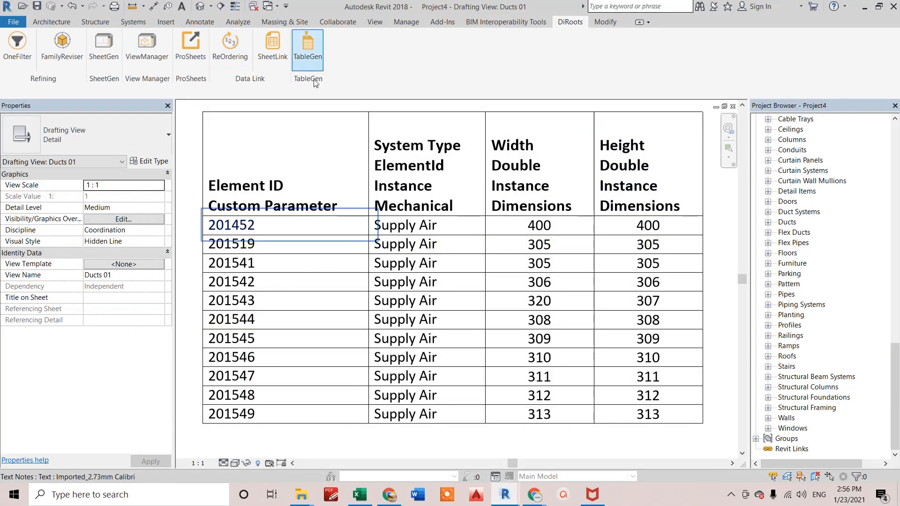
Turn on Auto Sync for the Ducts 01 table in TableGen, apply the setting and minimize the TableGen window
mouse_move(505, 494)
click(549, 464)
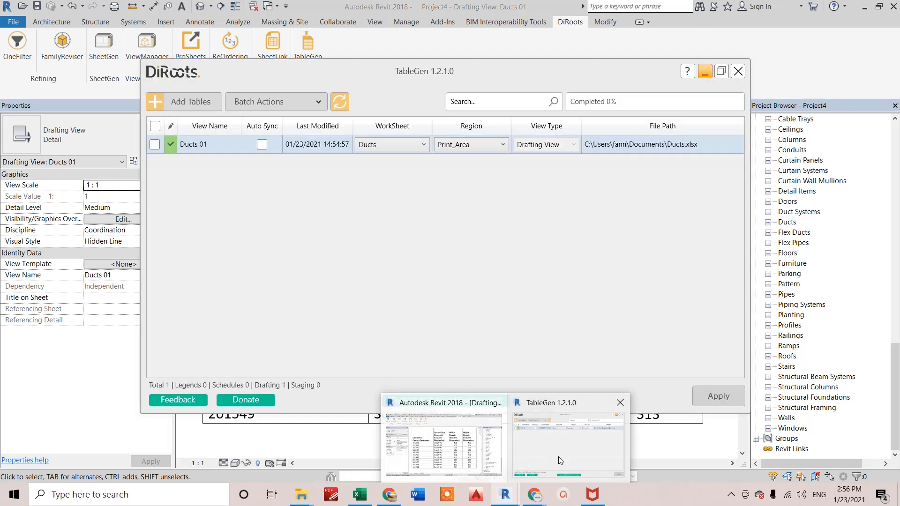
click(261, 145)
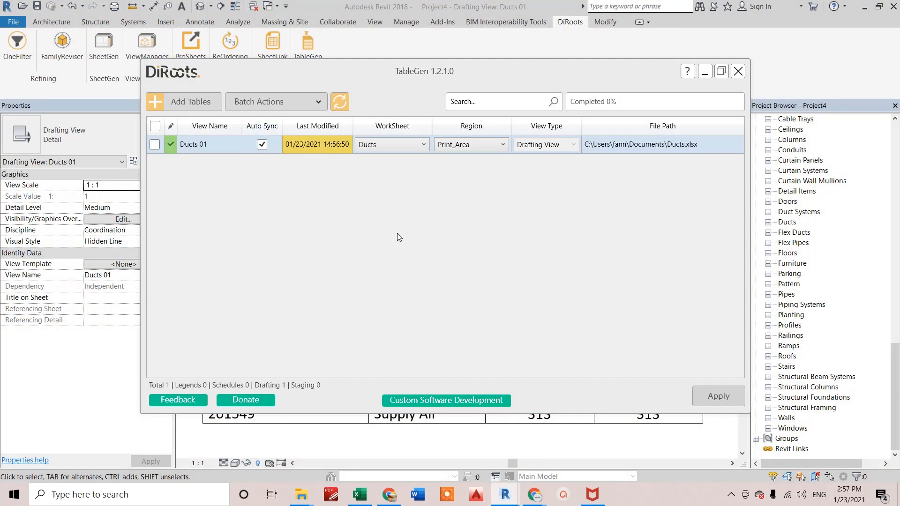
click(706, 403)
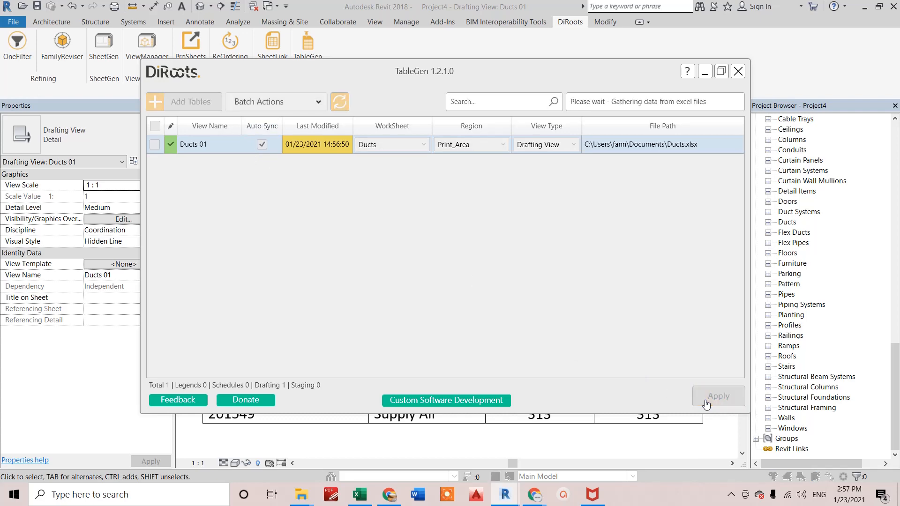
click(460, 260)
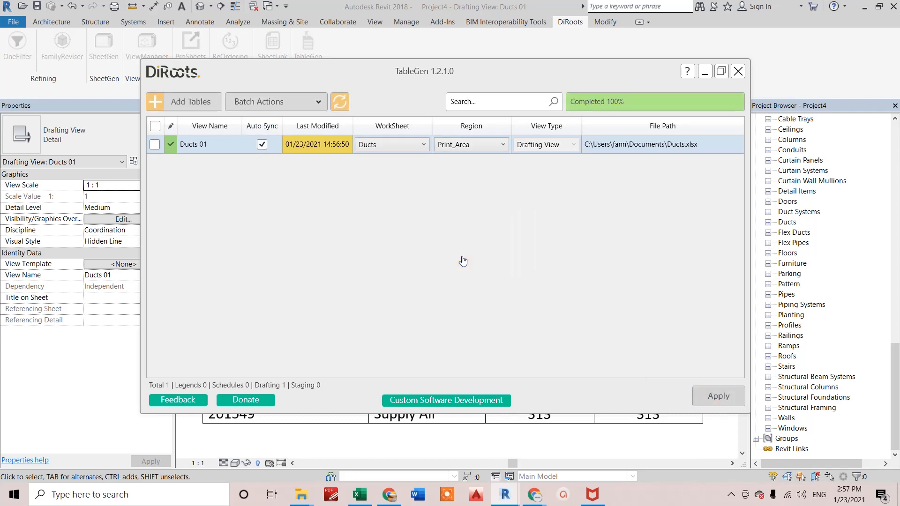
click(705, 72)
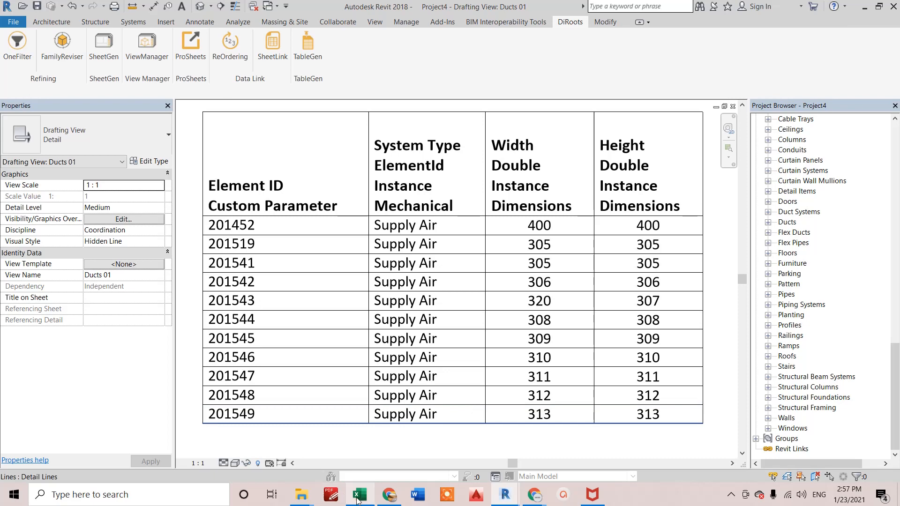
Check the Ducts worksheet in Excel, update the Ducts 01 table from the workbook in TableGen and close TableGen
mouse_move(357, 500)
click(341, 463)
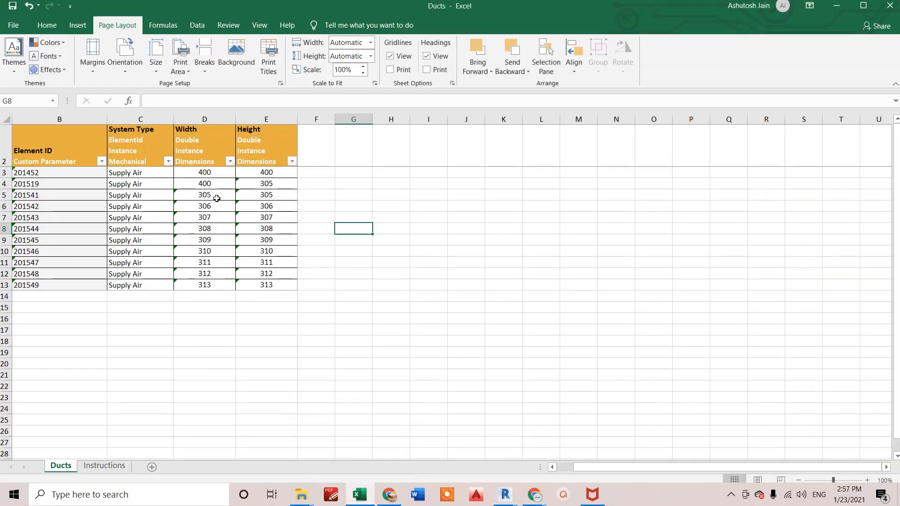
click(836, 6)
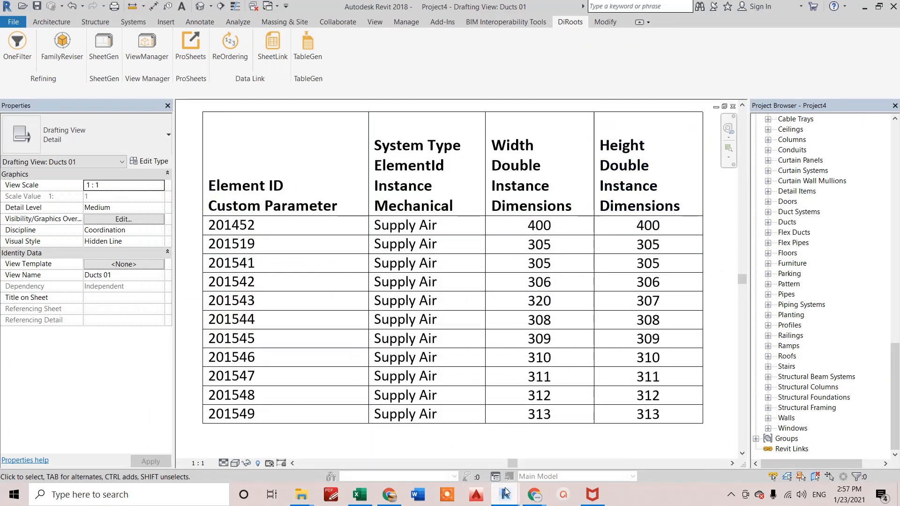
mouse_move(504, 494)
click(577, 445)
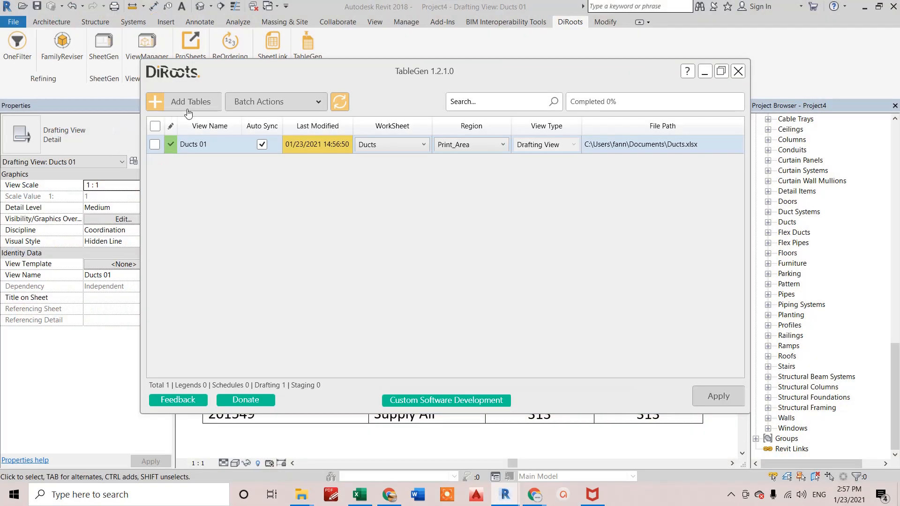
right_click(206, 146)
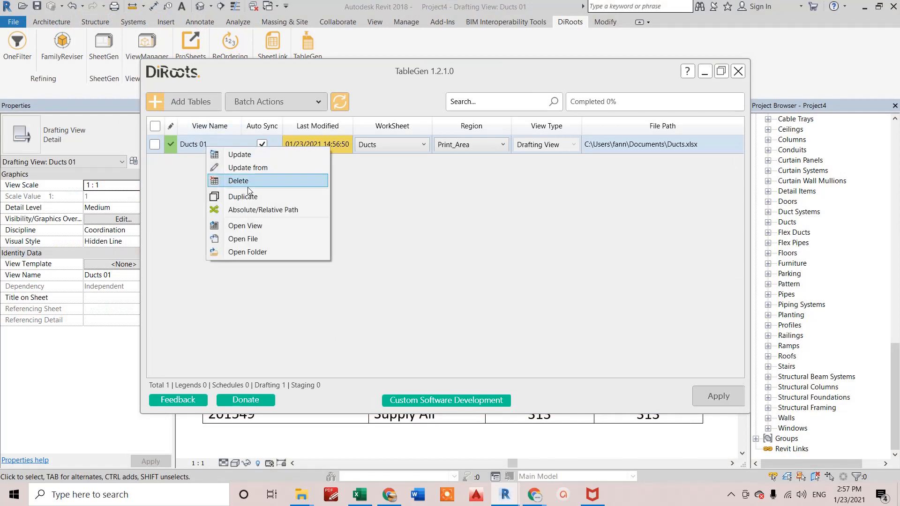
click(263, 155)
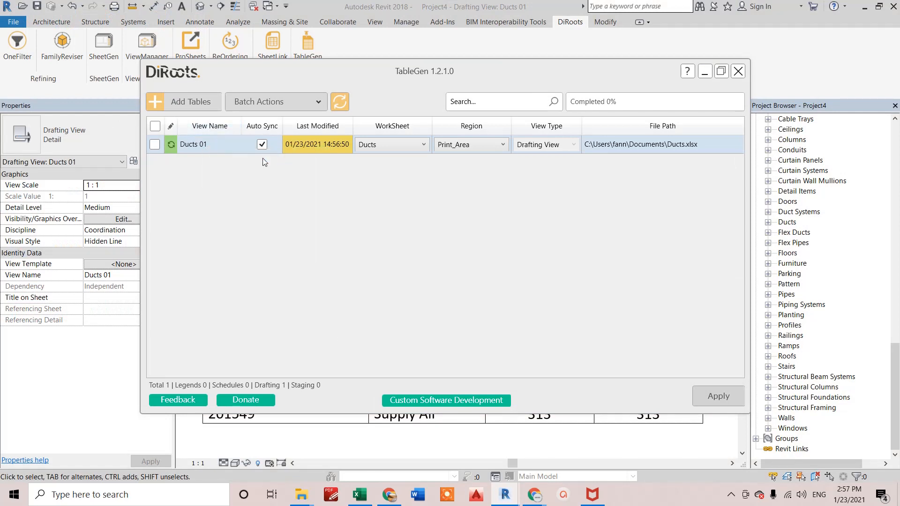
click(708, 401)
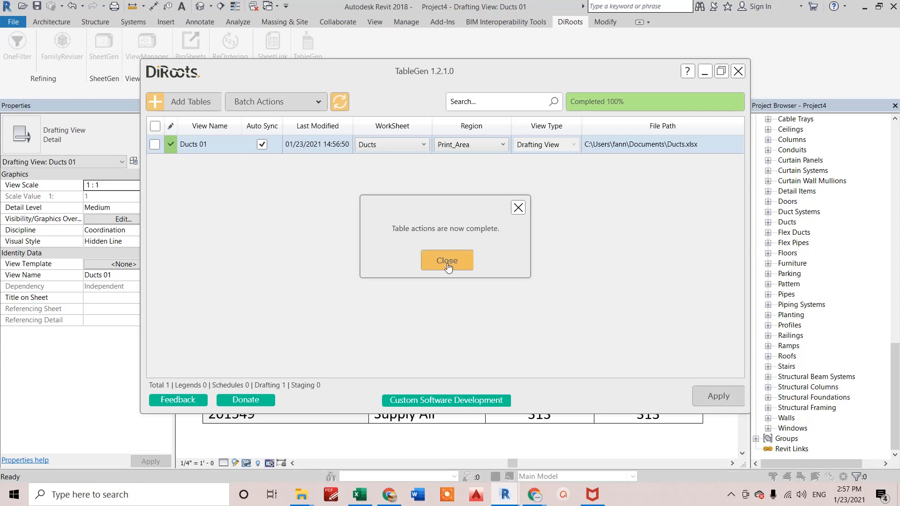
click(449, 257)
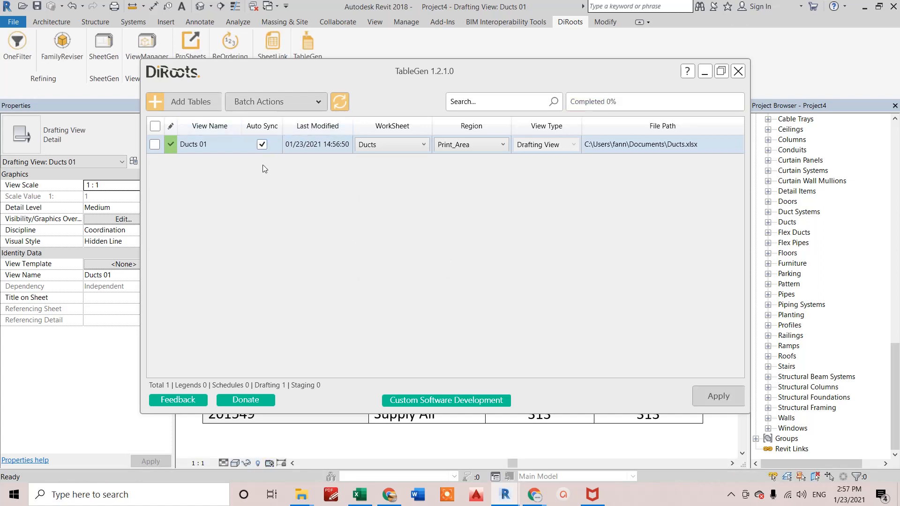
click(739, 71)
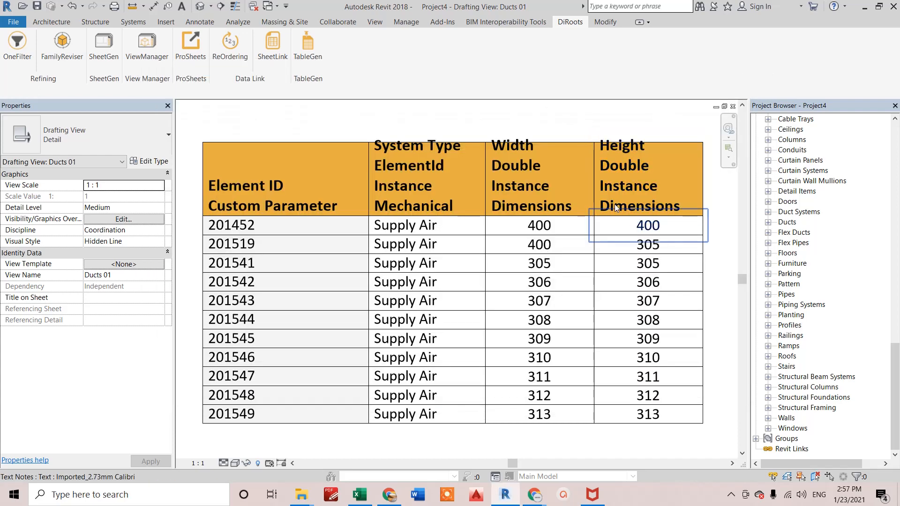
Switch to the Ducts workbook in Excel, set the Height of duct 201519 to 900, save it and return to Revit
click(358, 495)
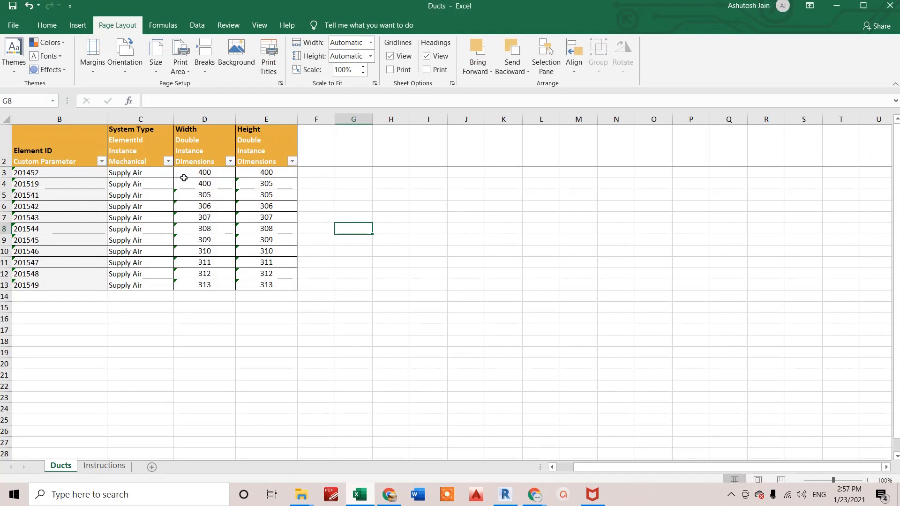
click(261, 184)
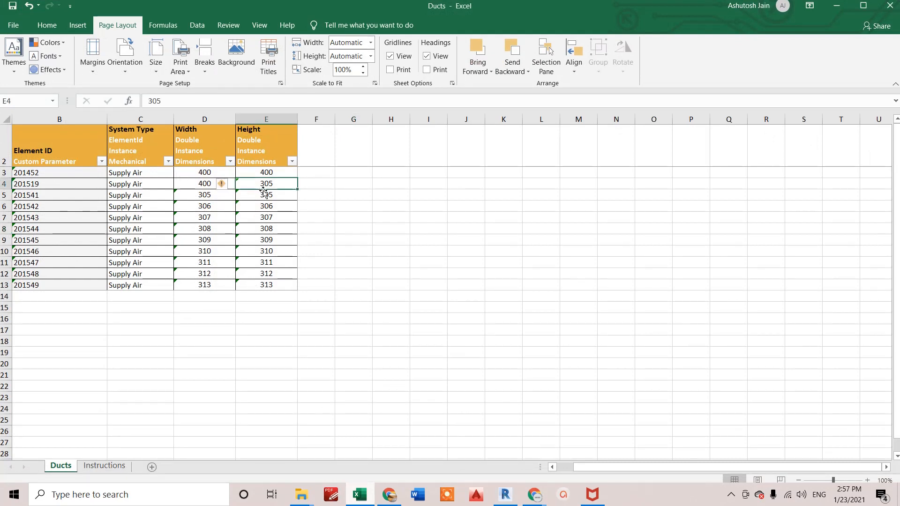
text(900)
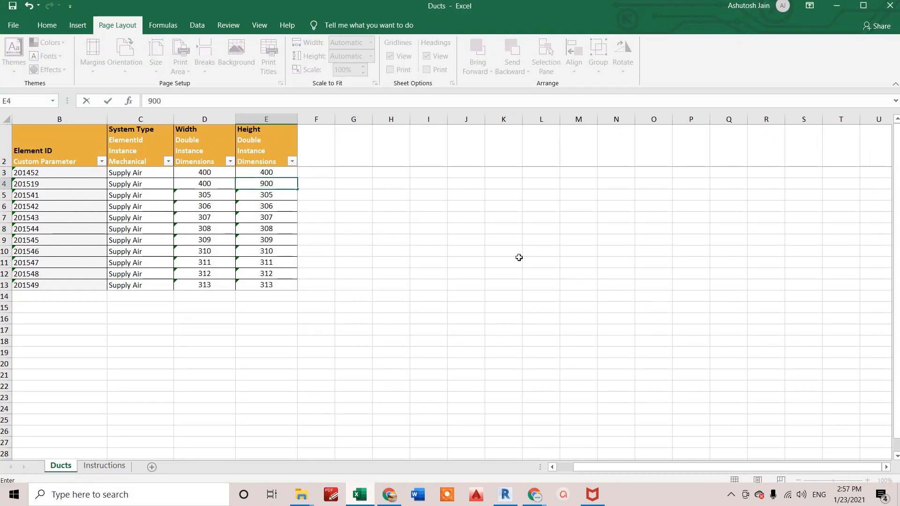
click(519, 257)
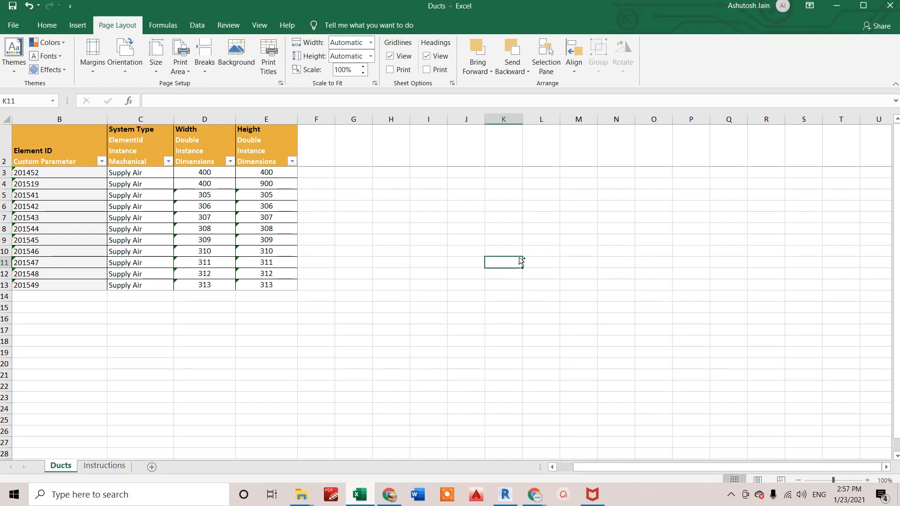
click(836, 6)
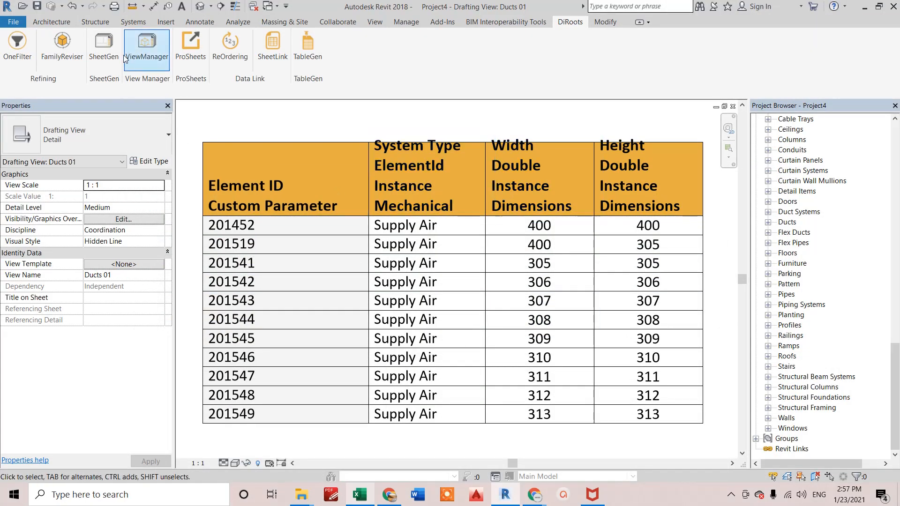
Reopen TableGen, update the Ducts 01 table with the modified workbook data and return to the drafting view
click(300, 58)
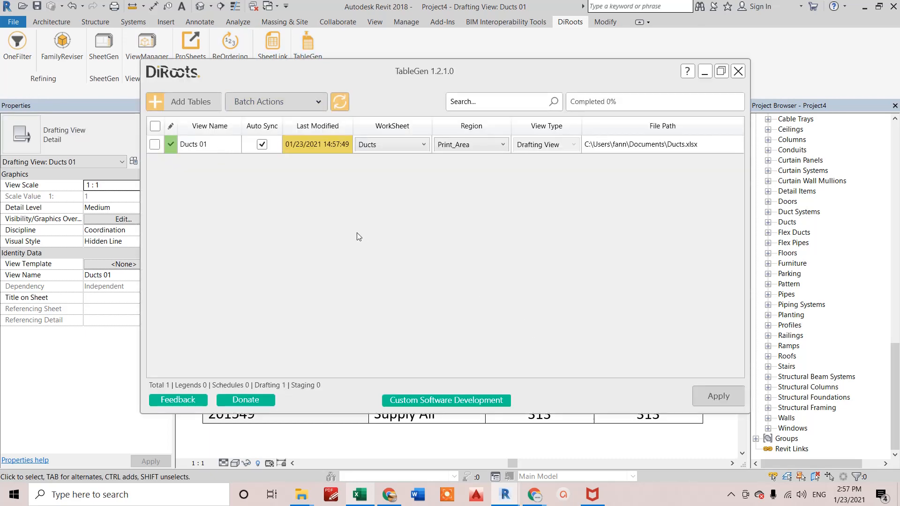
right_click(227, 142)
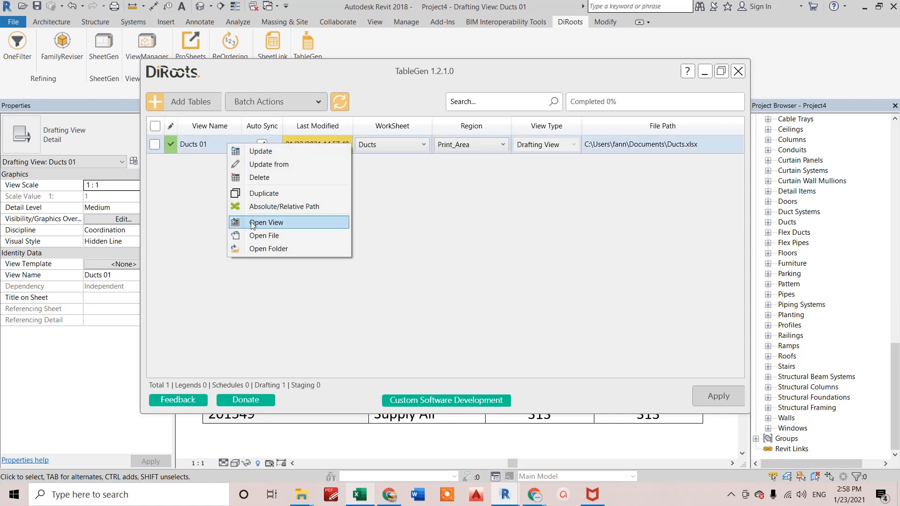
click(291, 151)
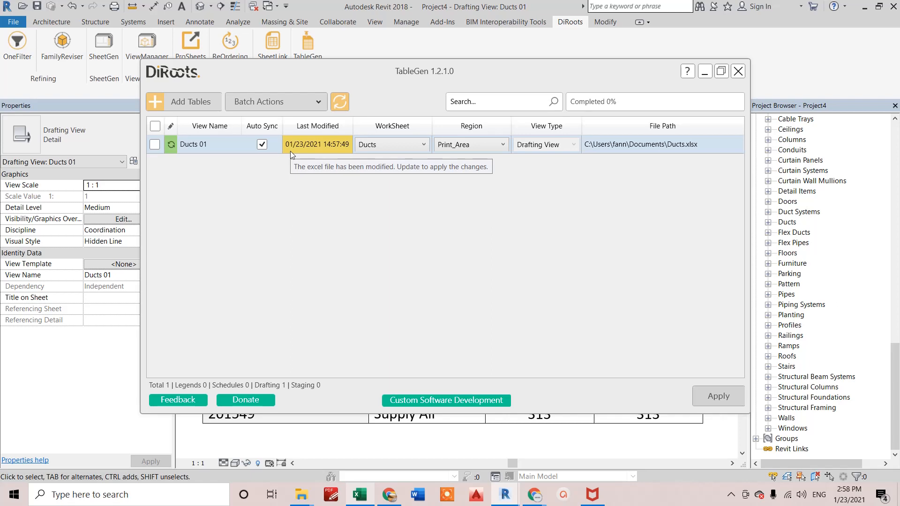
click(720, 399)
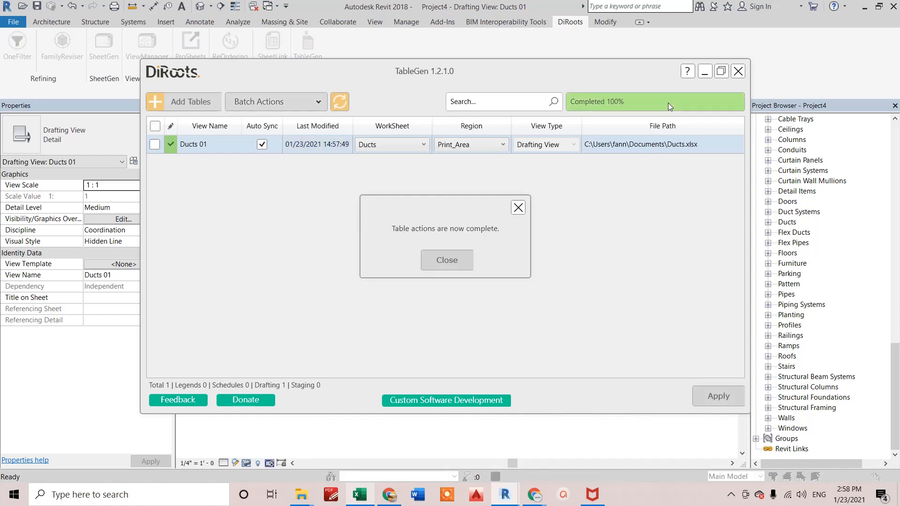
click(461, 259)
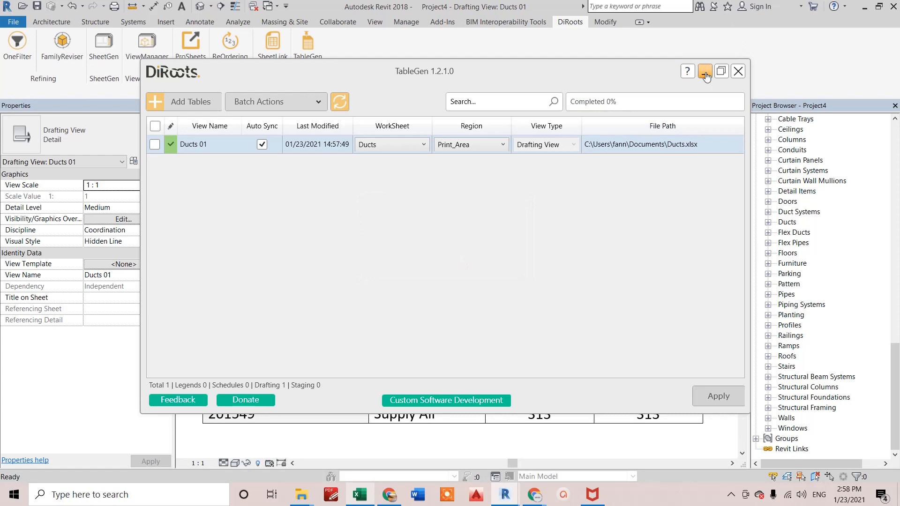
click(705, 72)
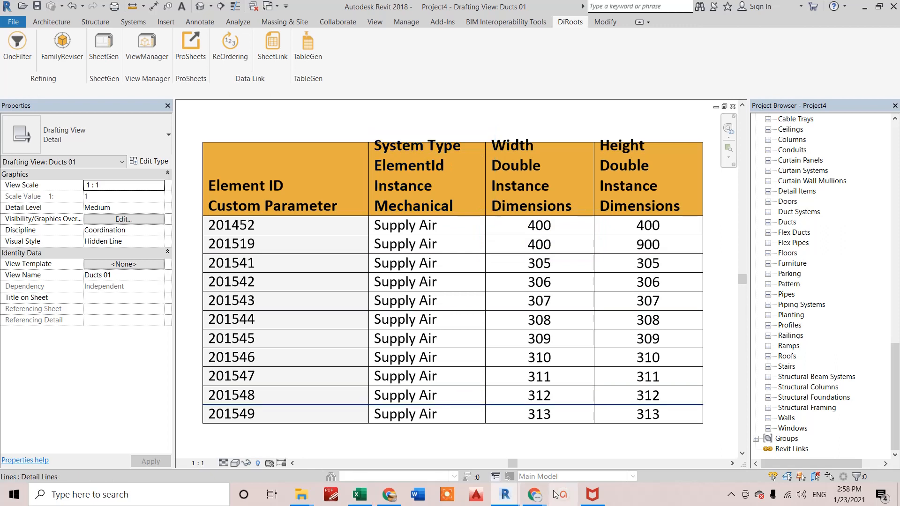
click(506, 498)
click(540, 463)
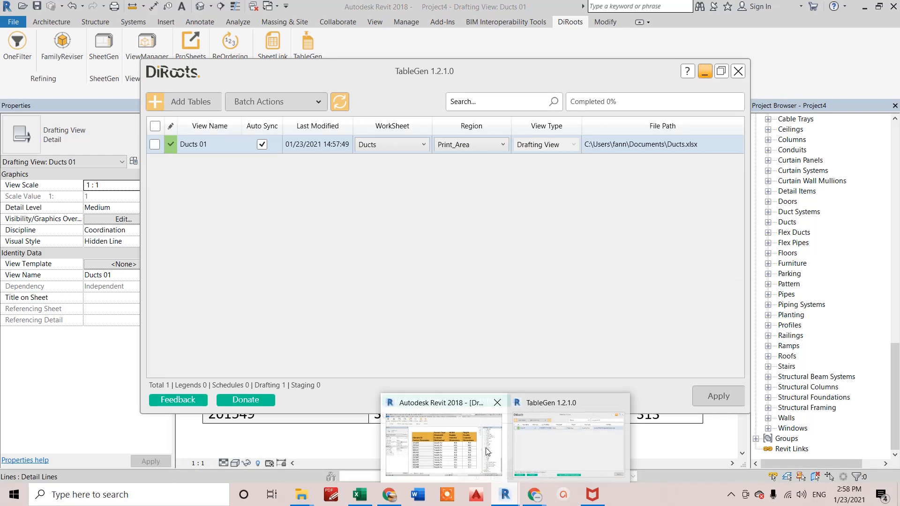
click(487, 451)
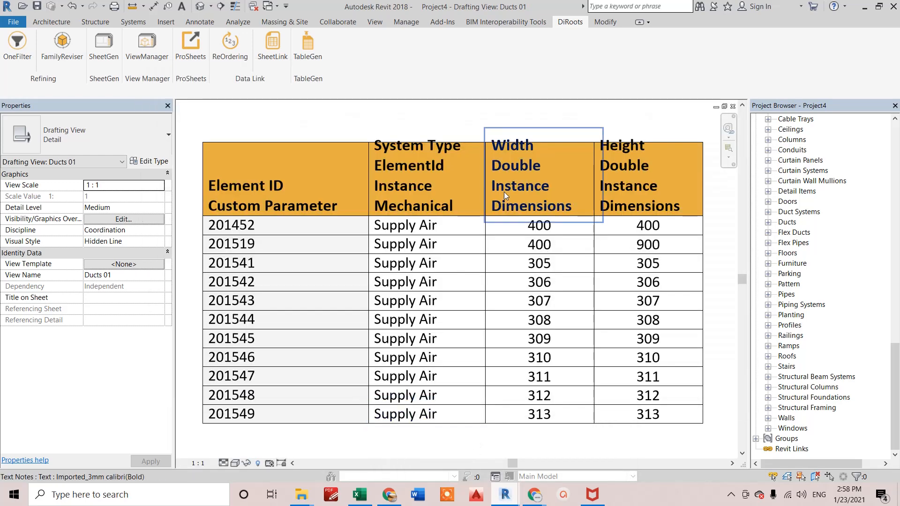
Reopen TableGen and add the Ducts.xlsx workbook's Ducts worksheet, Print_Area region, as a Legend View table
mouse_move(505, 496)
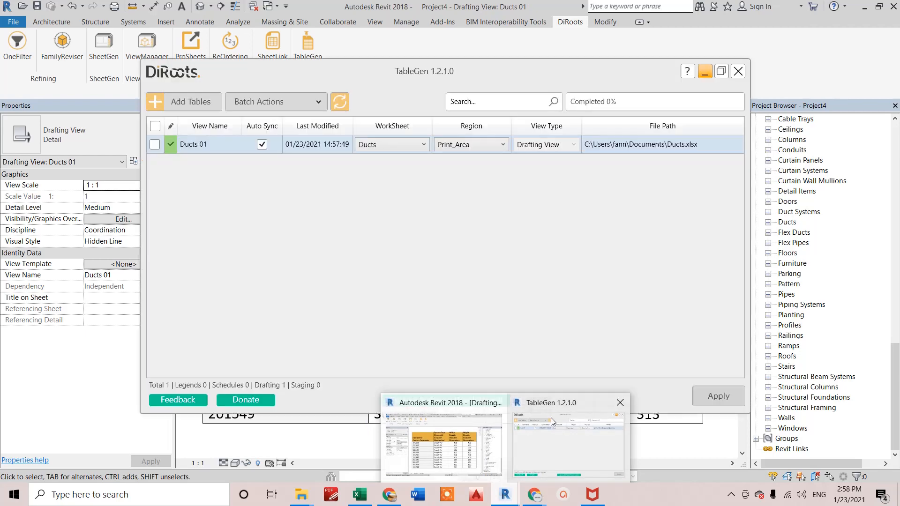
click(550, 418)
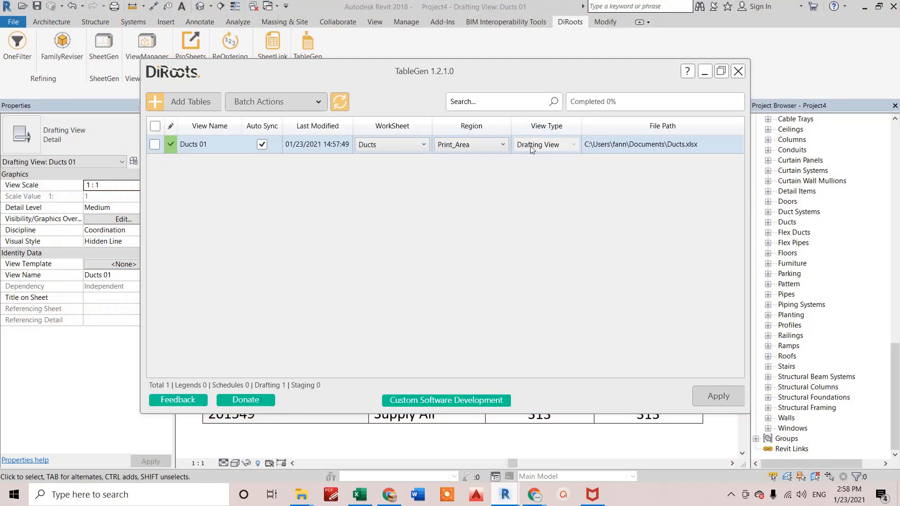
click(182, 100)
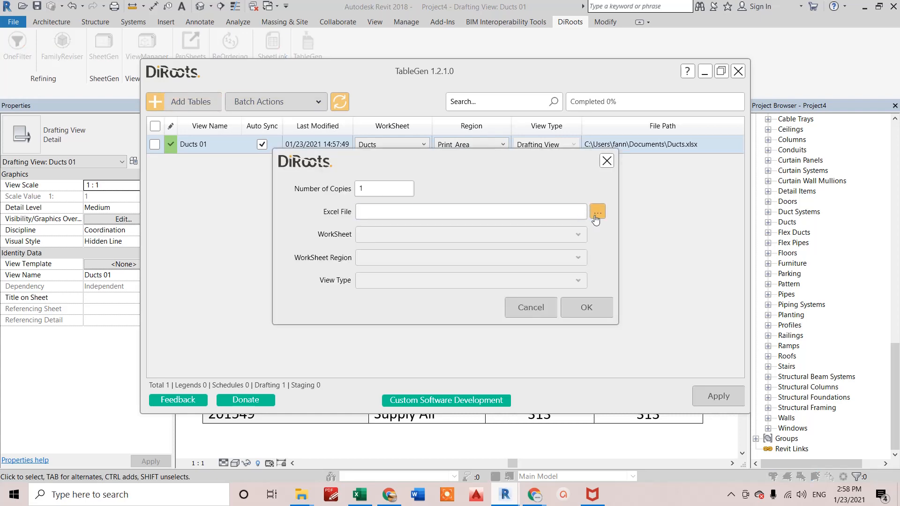
click(595, 213)
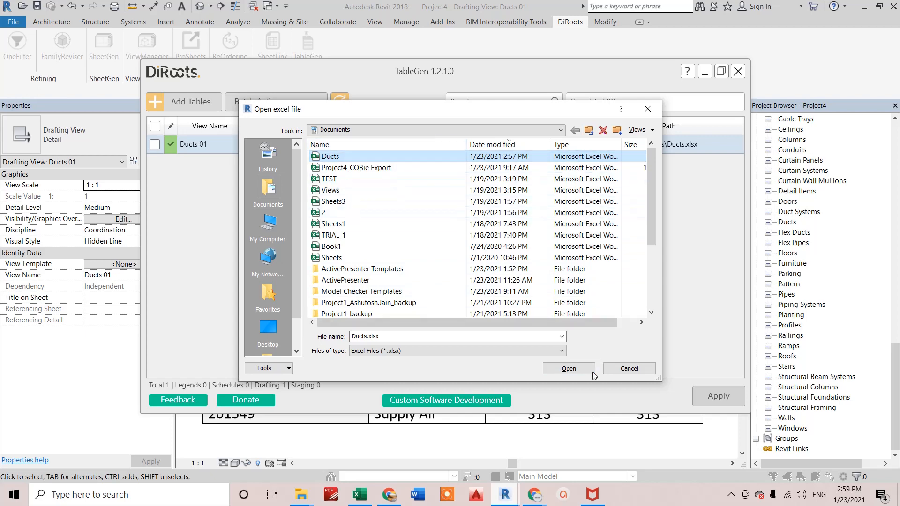
click(572, 371)
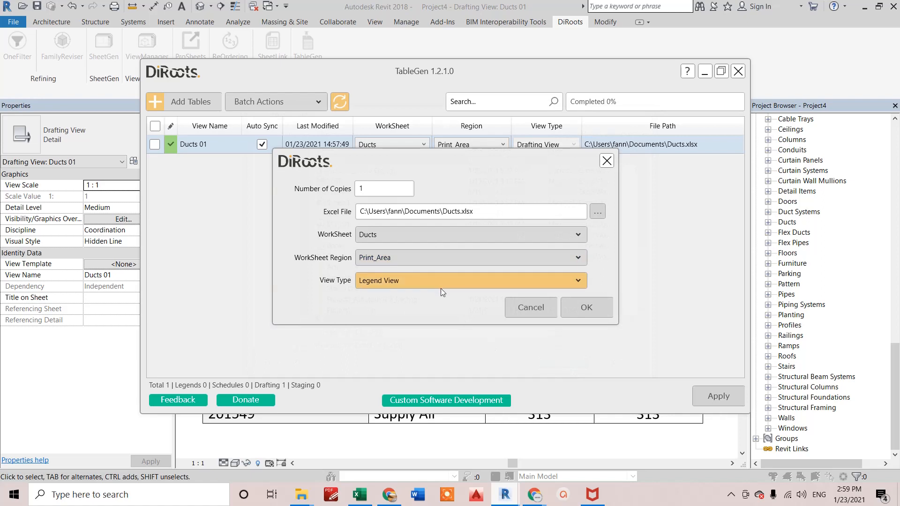
click(595, 316)
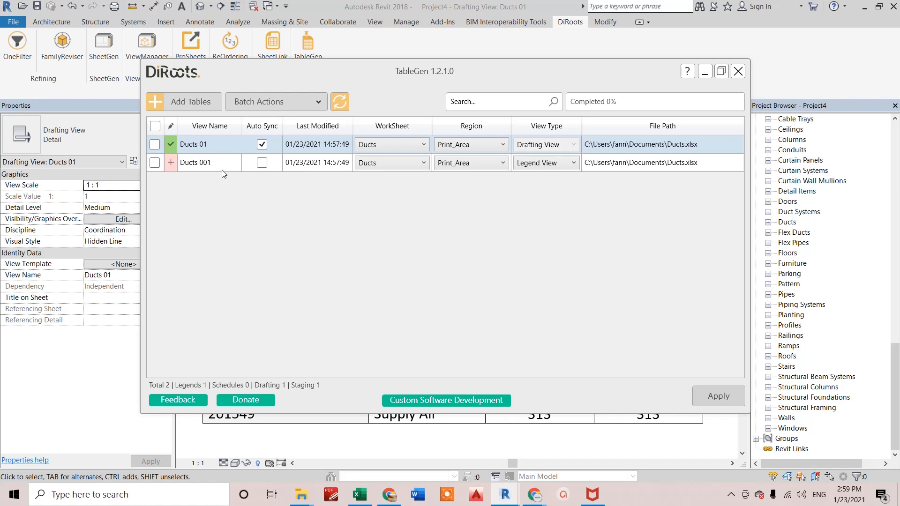
Add the Ducts worksheet of Ducts.xlsx once more as a Schedule View table and name it Ducts 002
click(174, 106)
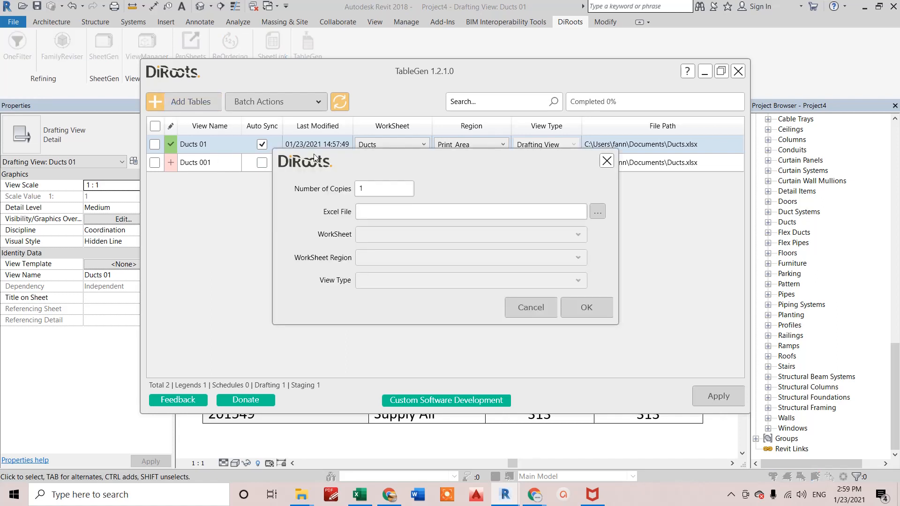
click(598, 212)
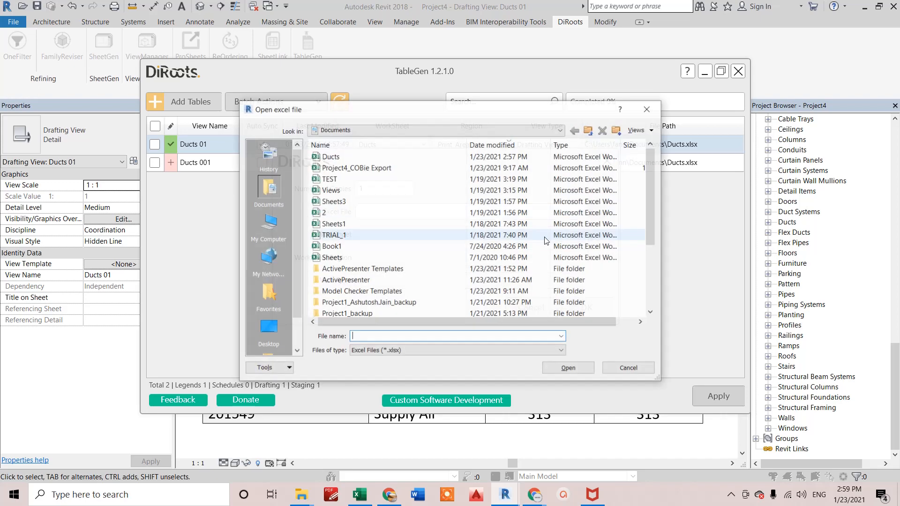
click(382, 158)
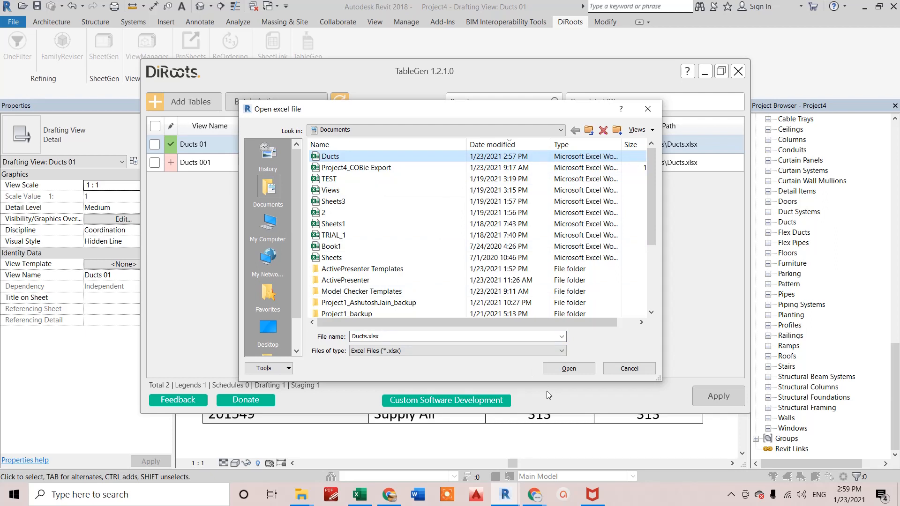
click(560, 370)
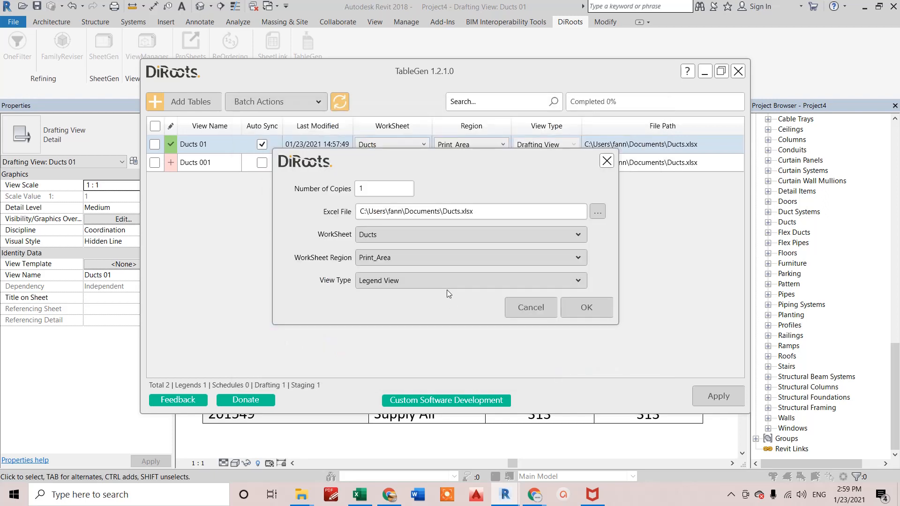
click(425, 277)
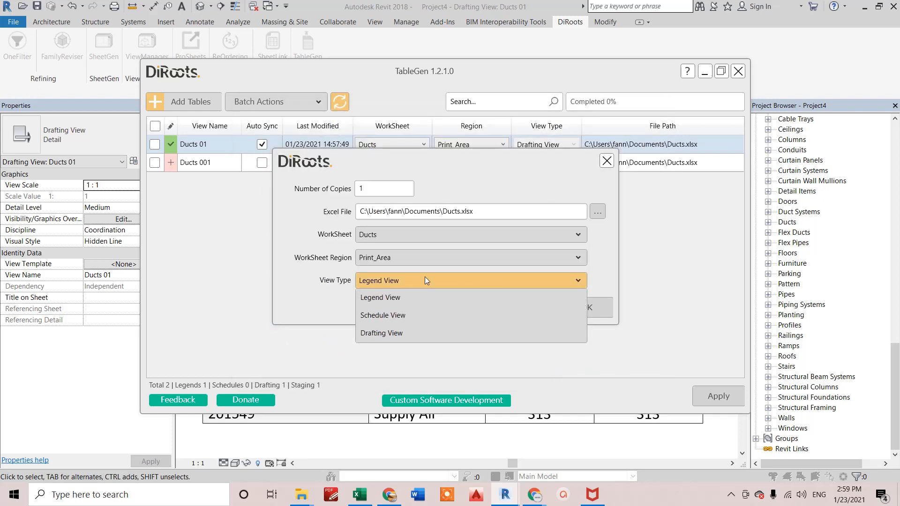
click(409, 320)
click(585, 308)
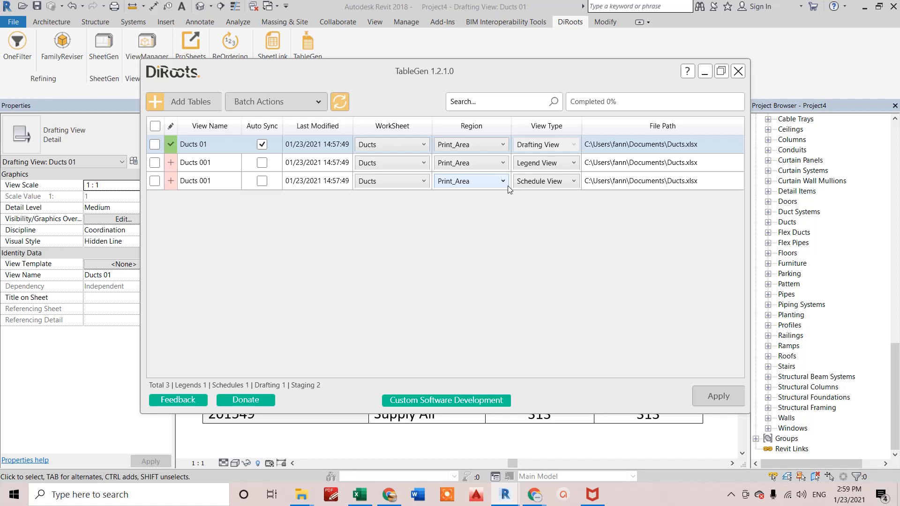
double_click(206, 182)
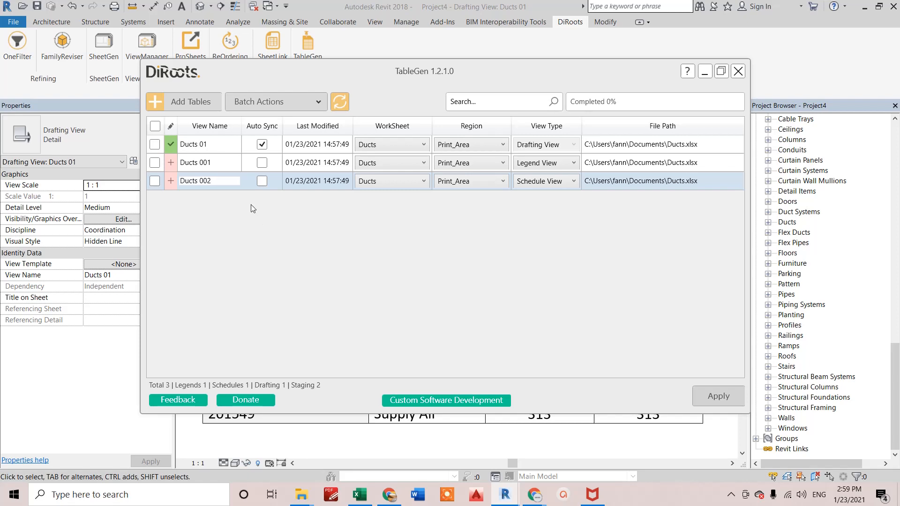
Turn on Auto Sync for the Ducts 001 and Ducts 002 tables
click(263, 162)
click(263, 162)
click(262, 181)
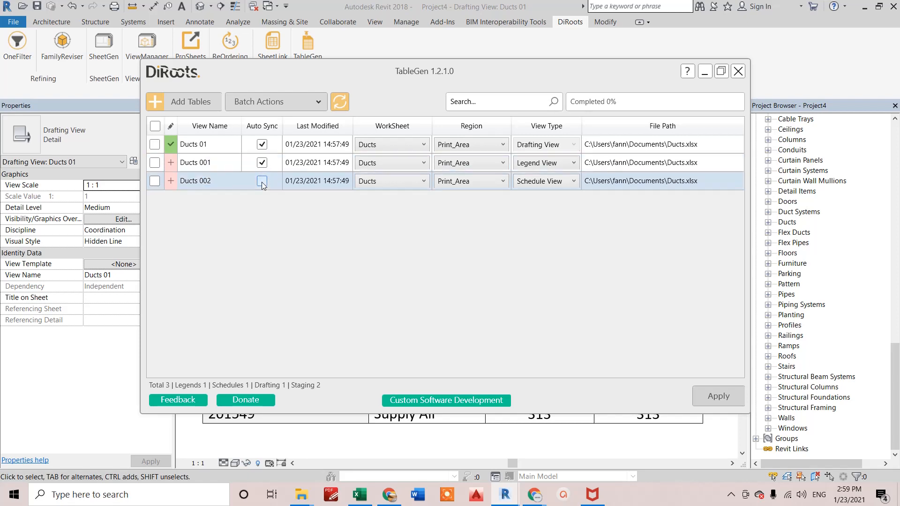
click(262, 181)
Turn off Auto Sync for the Ducts 01, Ducts 001 and Ducts 002 tables
click(262, 144)
click(262, 144)
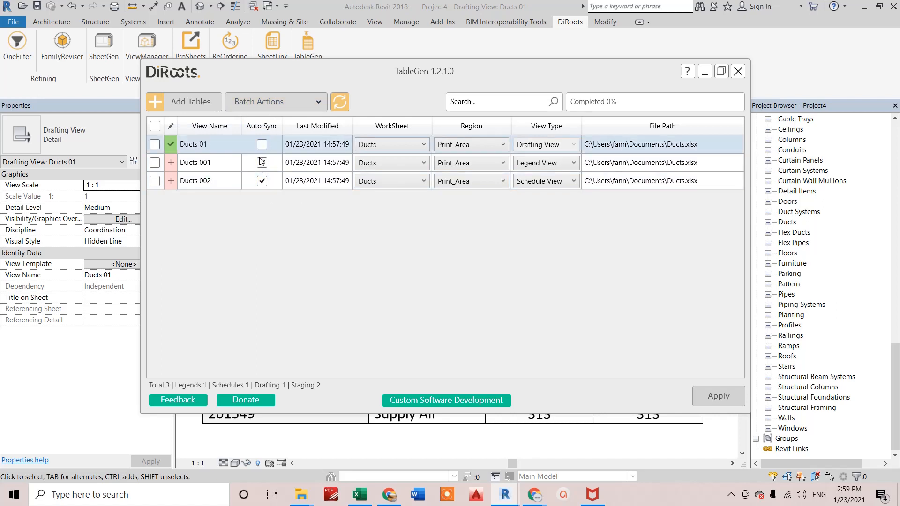
click(262, 163)
click(262, 163)
click(262, 181)
click(262, 181)
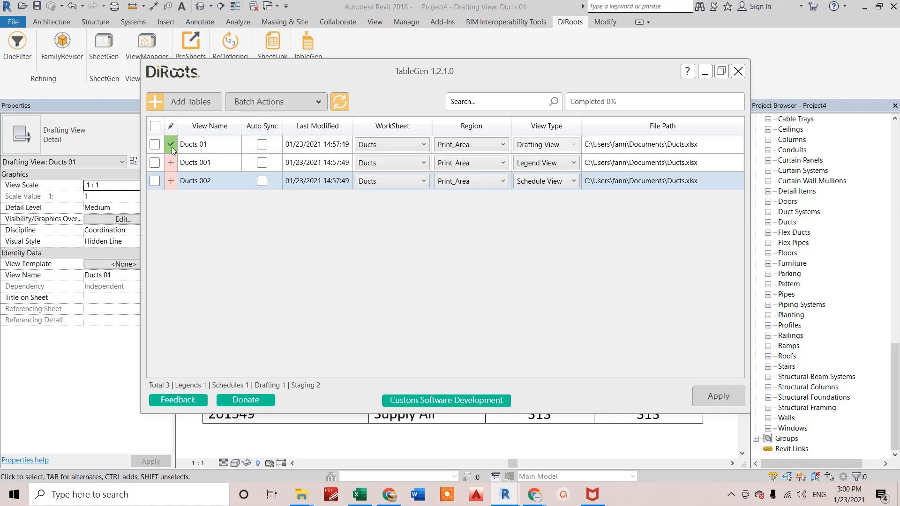
Select all three tables, mark them for a batch view update and apply it to create the legend and schedule views
click(155, 126)
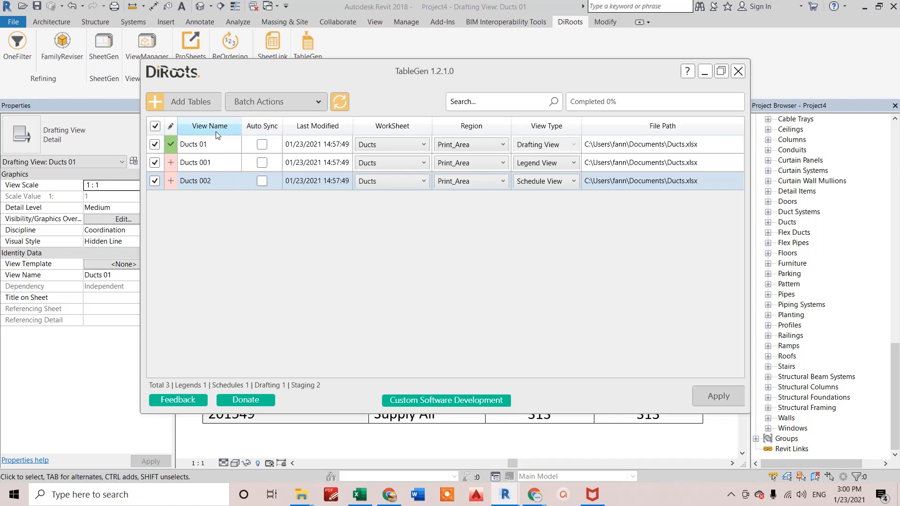
click(270, 105)
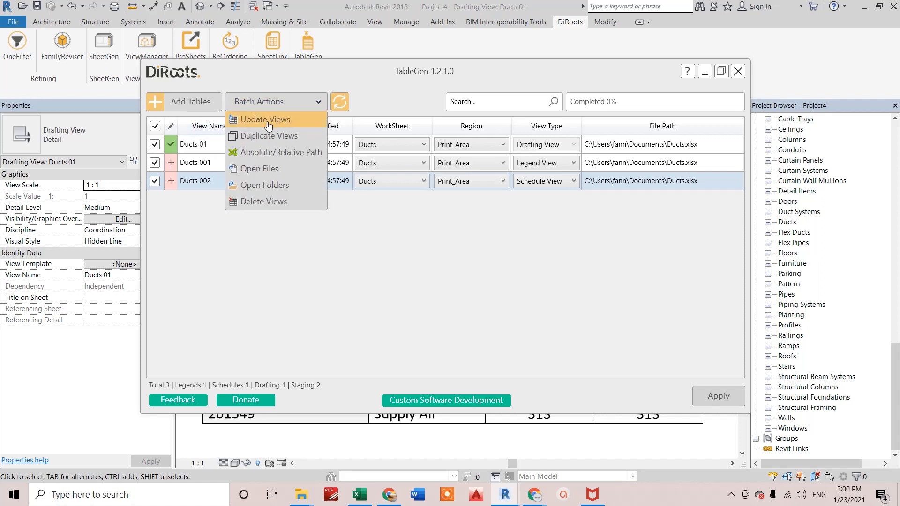
click(267, 120)
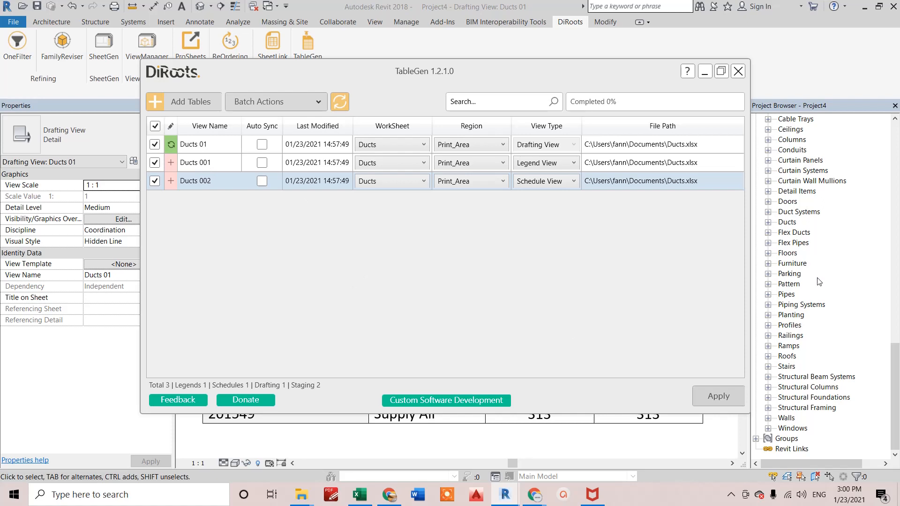
click(730, 400)
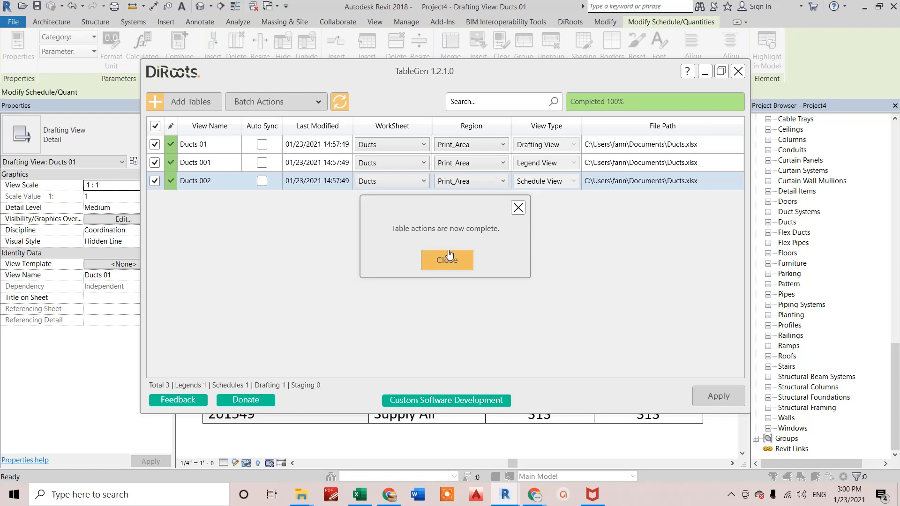
click(452, 262)
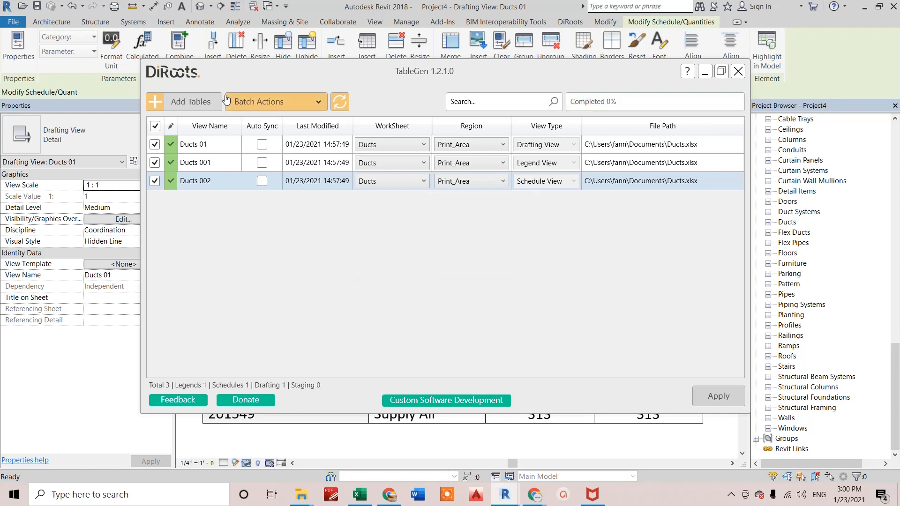
Run the batch view update again on all three Ducts tables and close TableGen
click(261, 104)
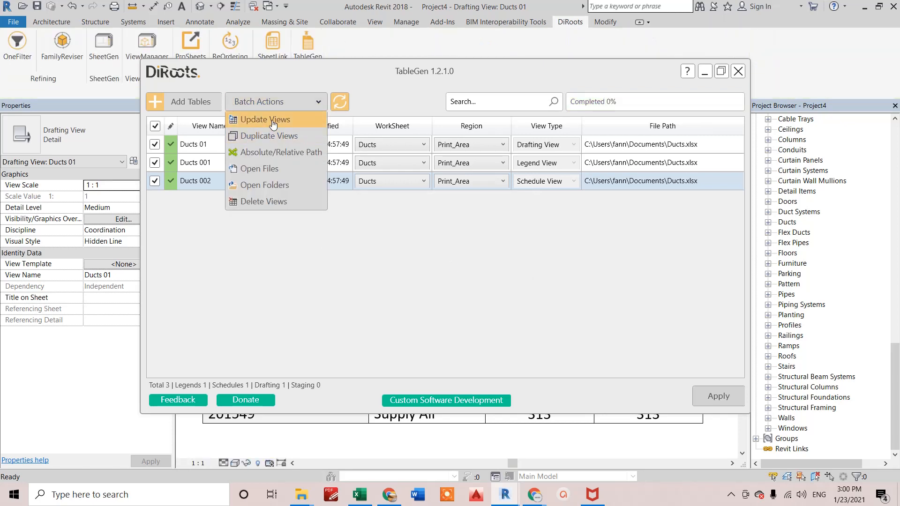
click(273, 121)
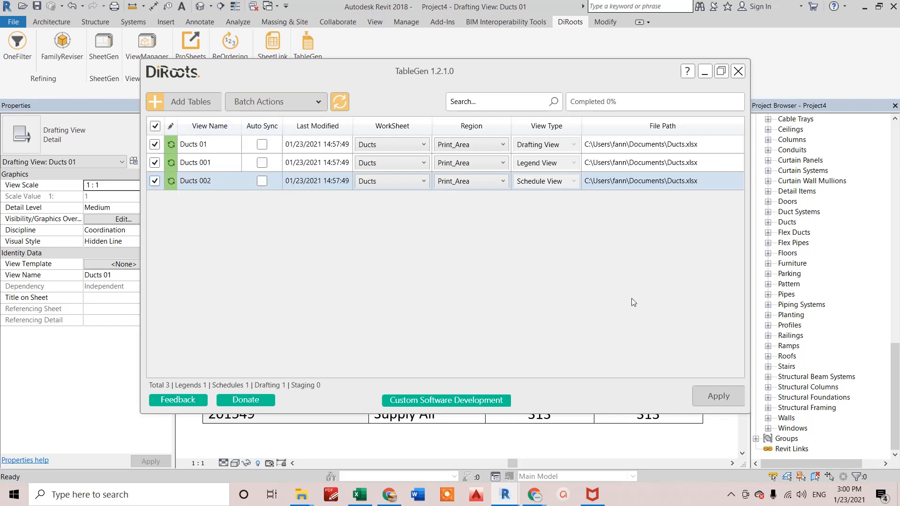
click(705, 399)
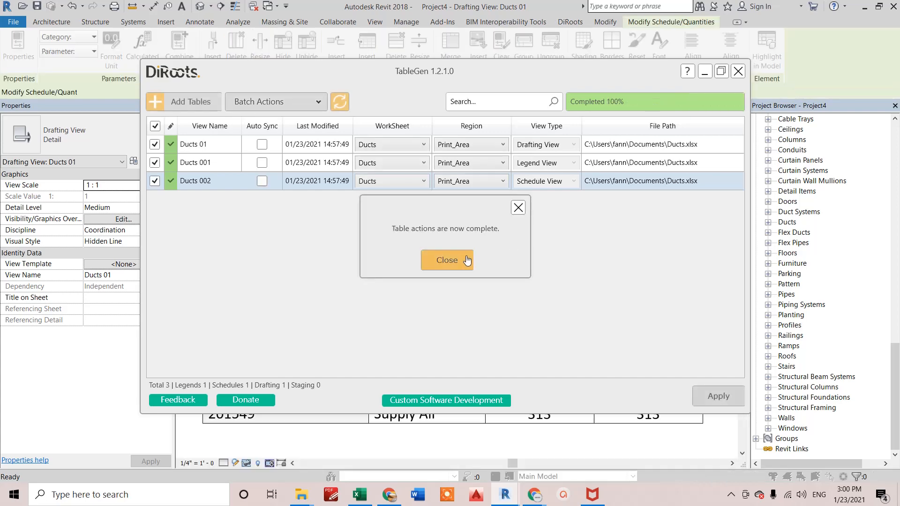
click(467, 261)
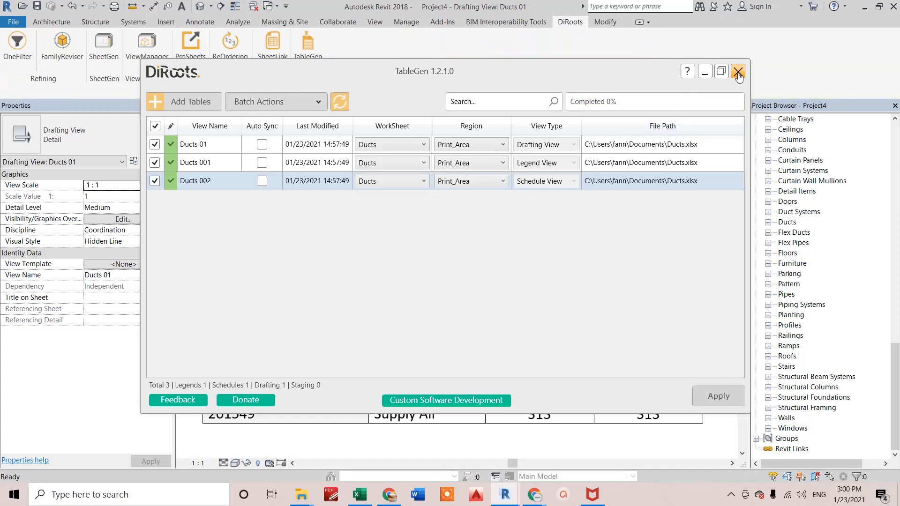
click(737, 72)
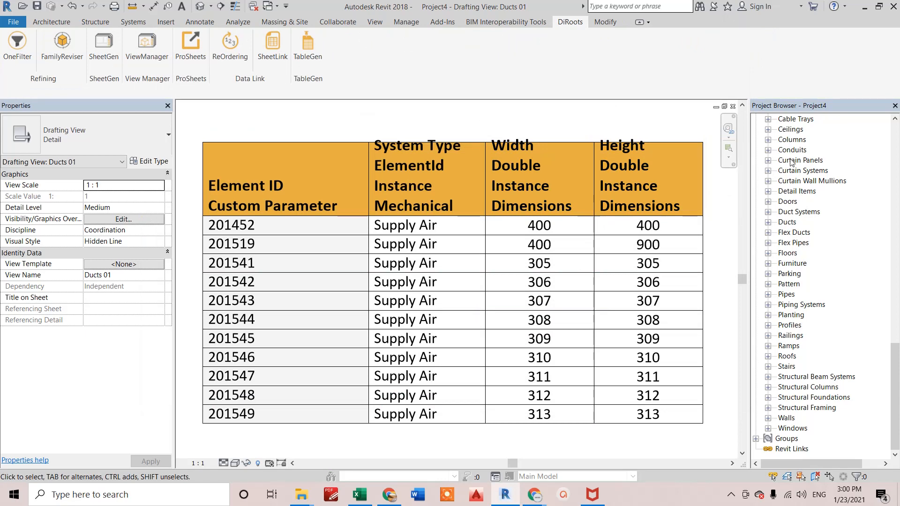
Search the Project Browser for the view "ducts 01" and close the search
right_click(791, 161)
click(820, 166)
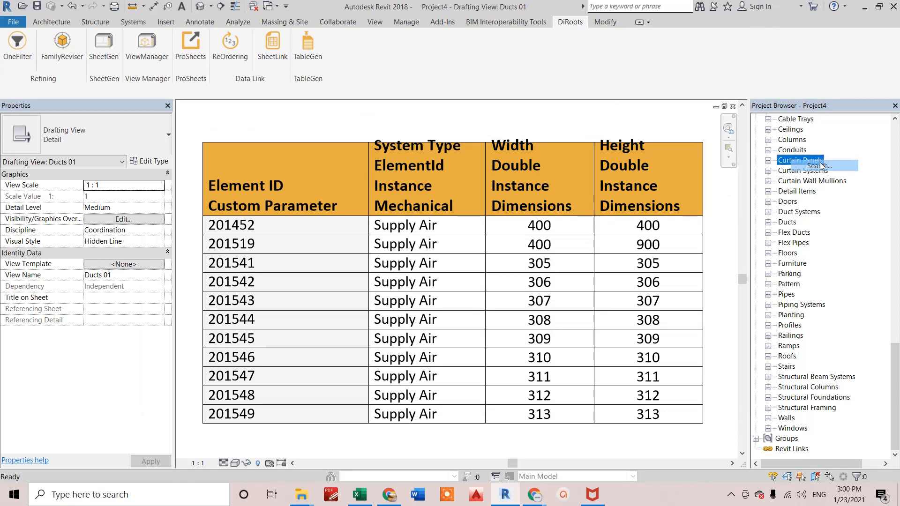
key(Escape)
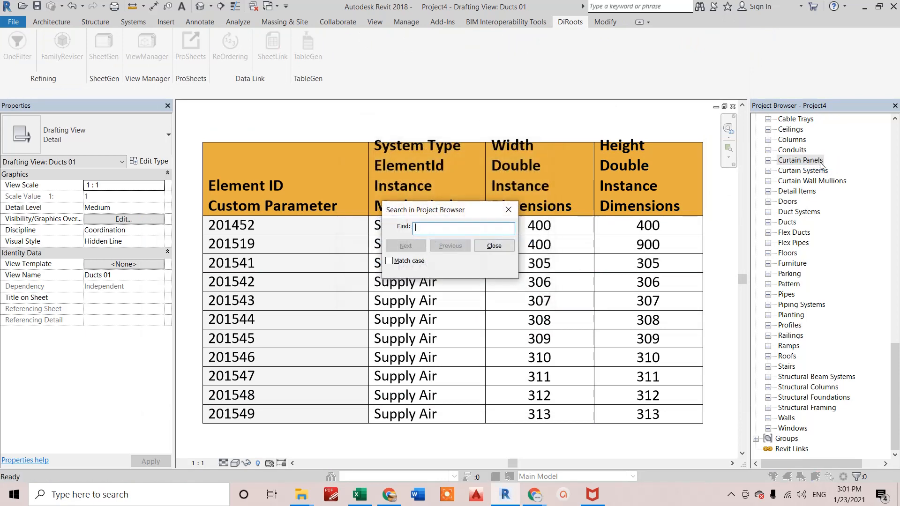
text(ducts 01)
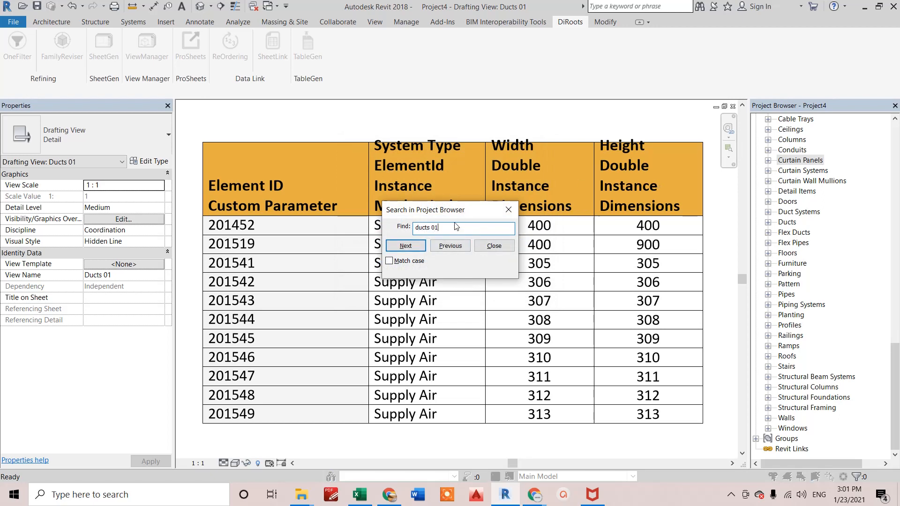
click(405, 245)
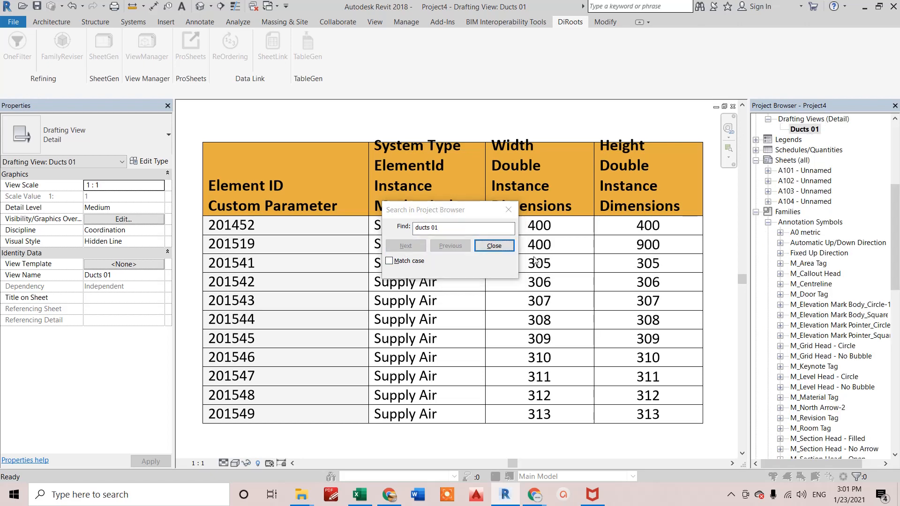
click(486, 246)
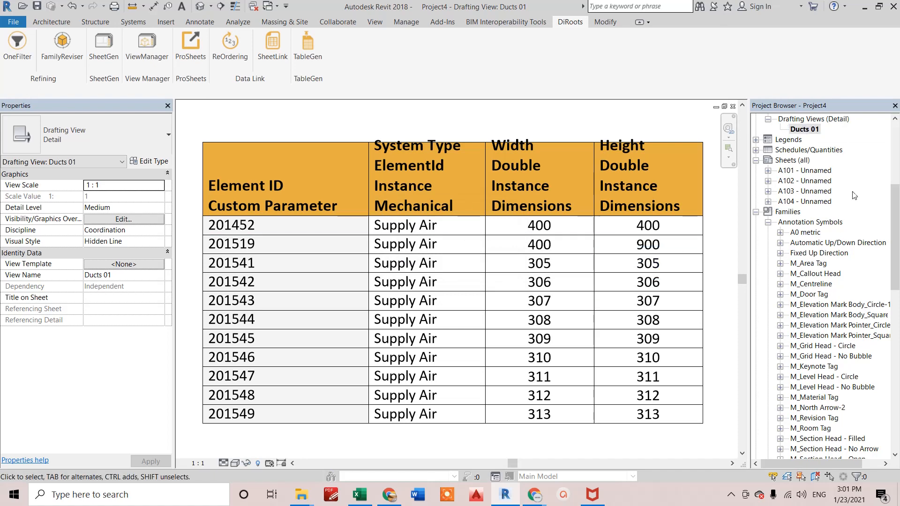
Search the Project Browser for the legend "ducts 001" and close the search
right_click(804, 245)
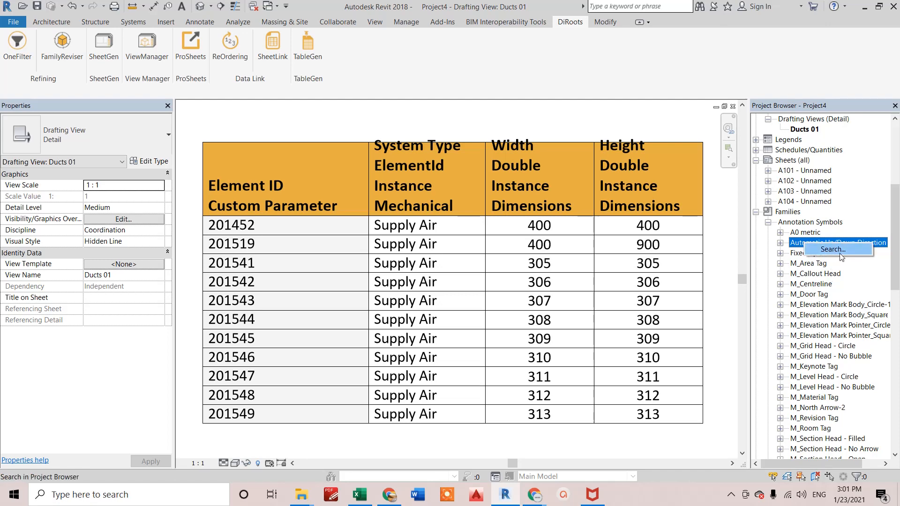
click(839, 256)
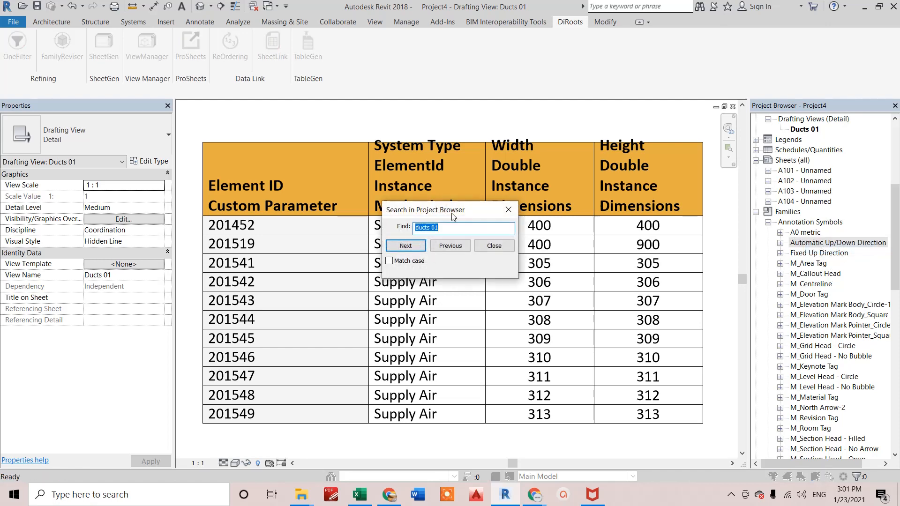
click(438, 228)
text(0)
click(405, 246)
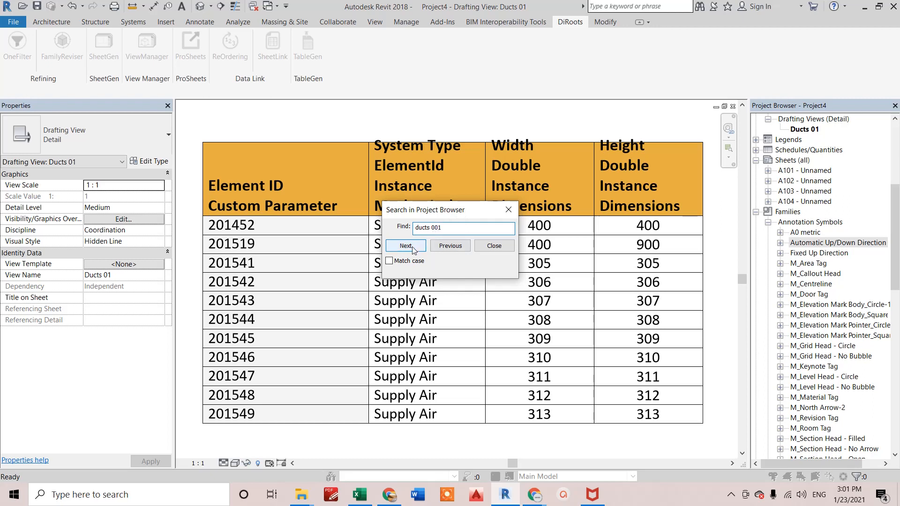
click(493, 246)
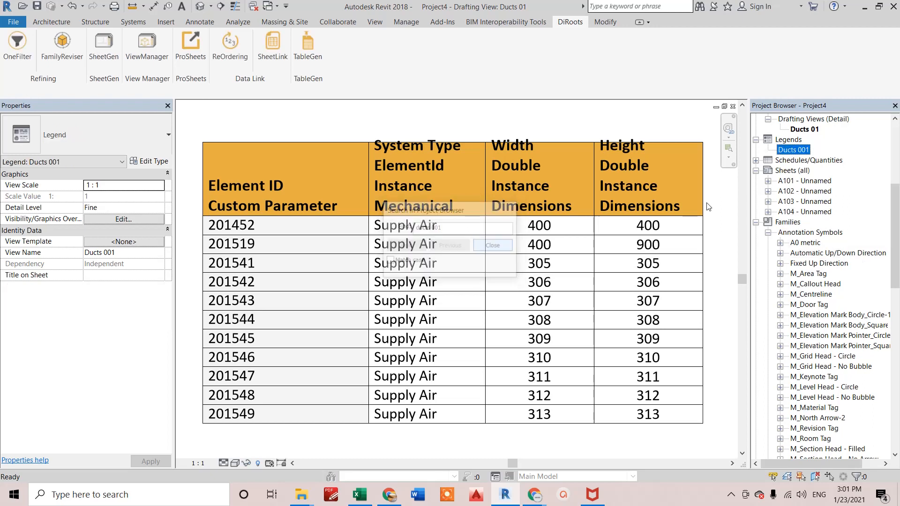
Open the legend Ducts 001, and search the Project Browser for the schedule "ducts 002", closing the search when done
double_click(793, 150)
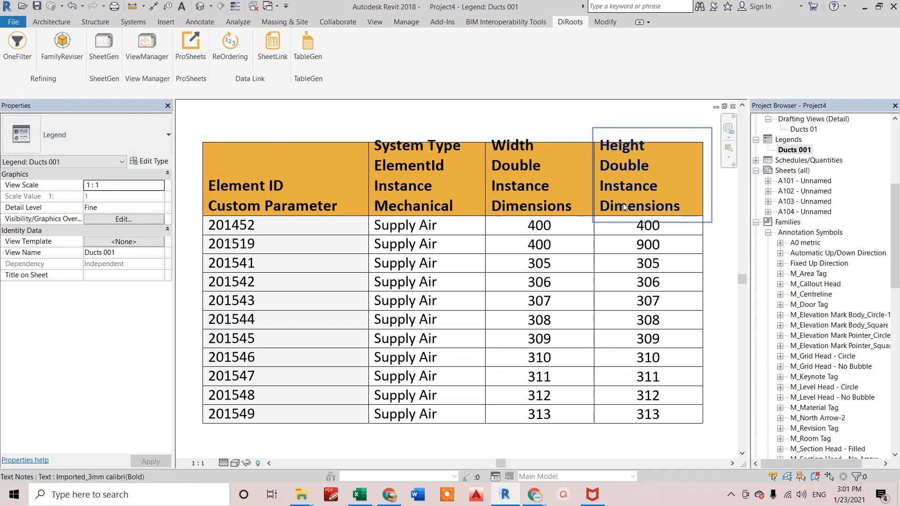
right_click(808, 274)
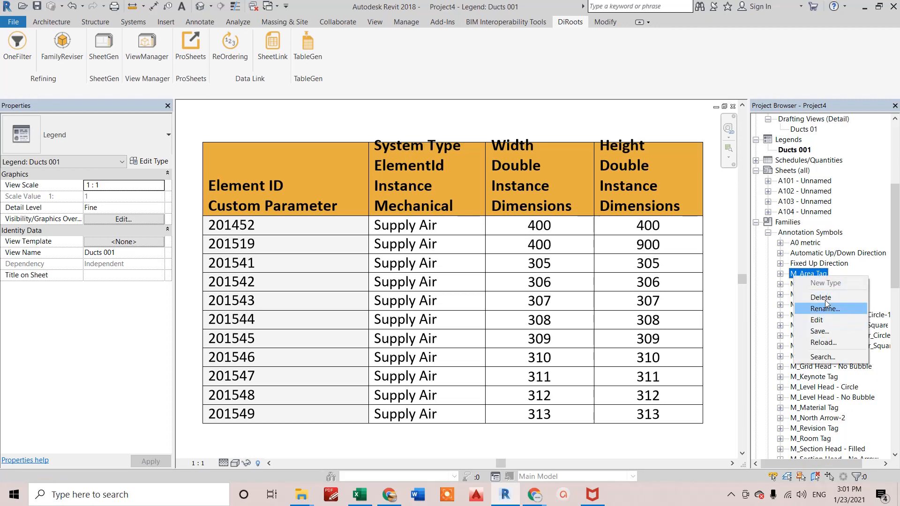
click(823, 357)
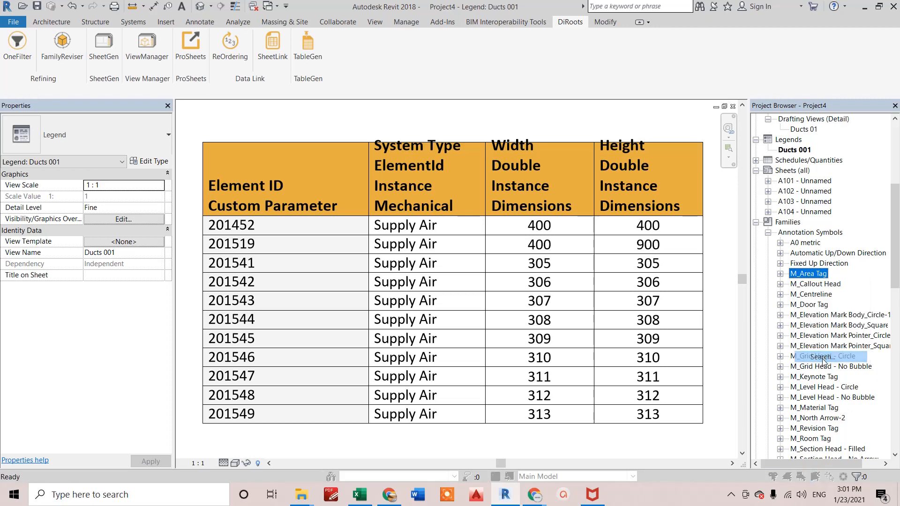
click(448, 228)
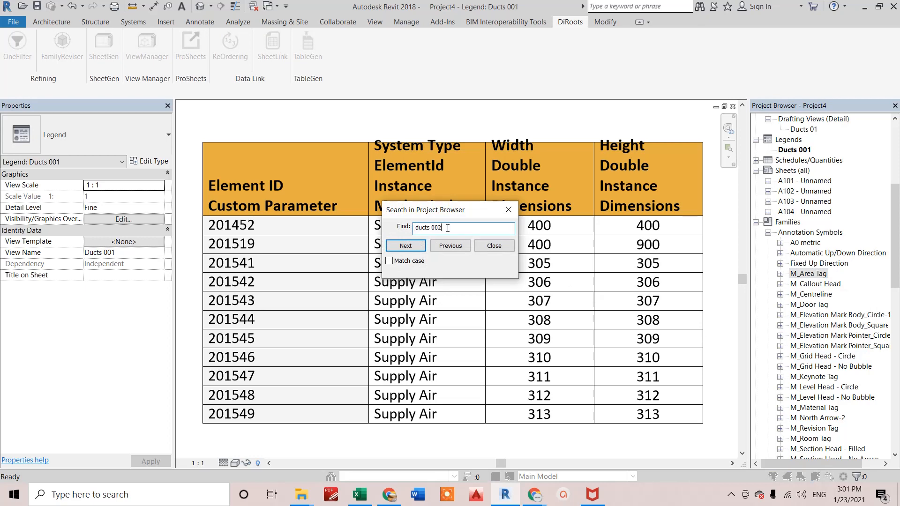
click(406, 245)
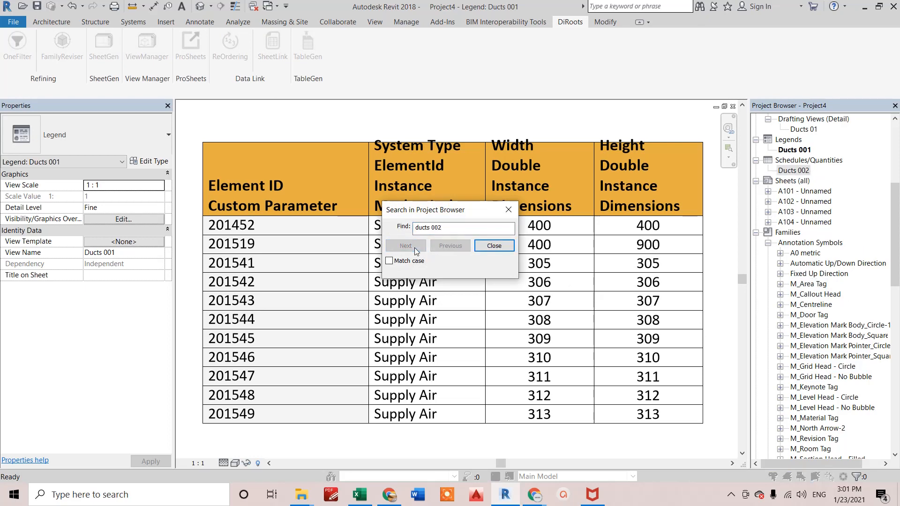
click(494, 245)
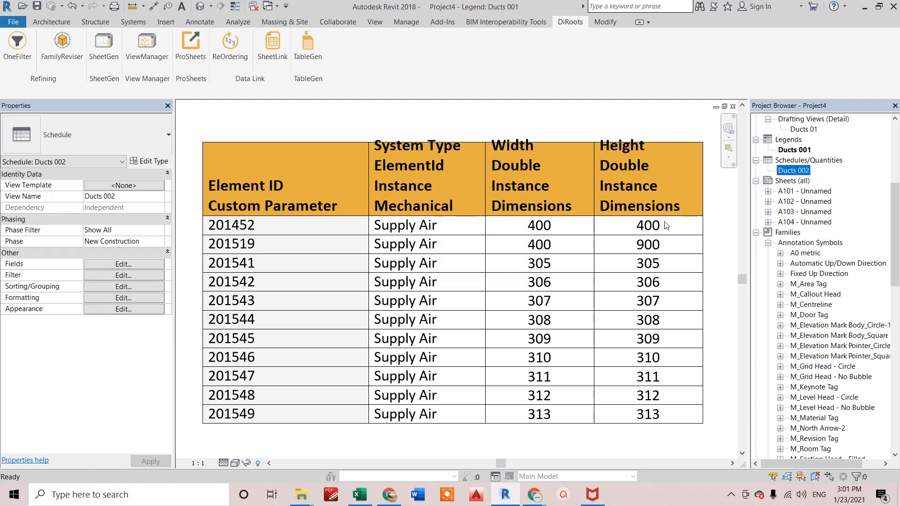
Open the schedule Ducts 002 and examine its Width and Height cells for elements 201452 and 201519
double_click(792, 172)
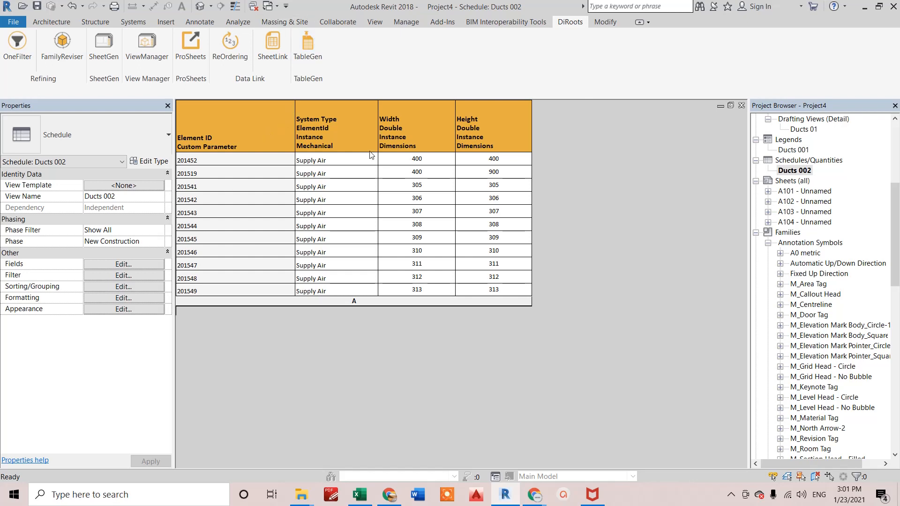
click(407, 163)
click(488, 175)
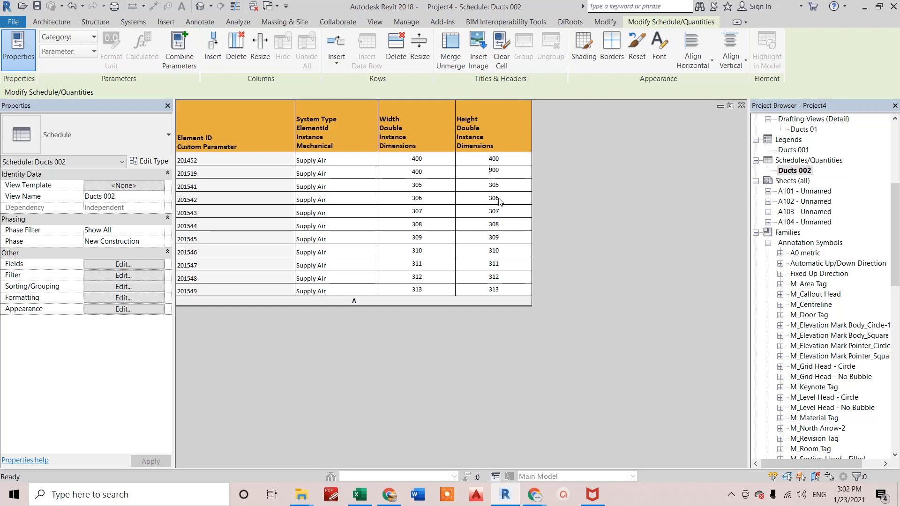
mouse_move(541, 483)
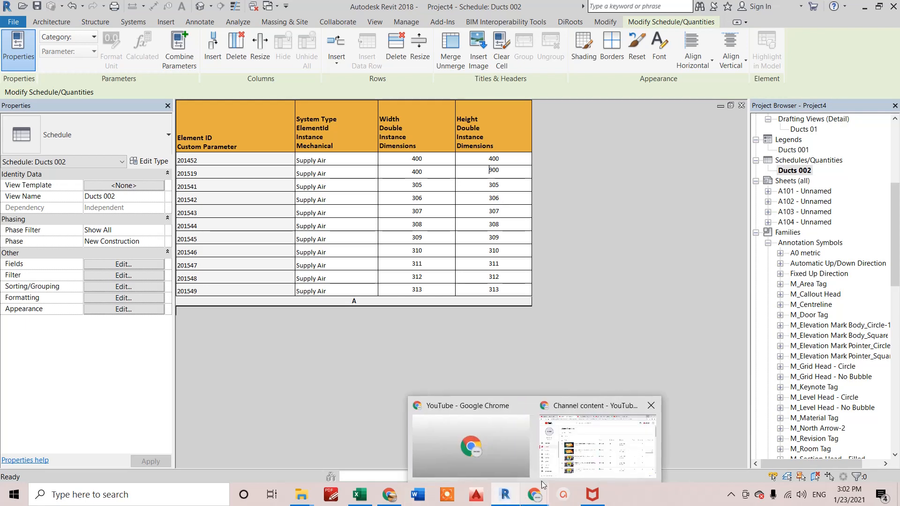